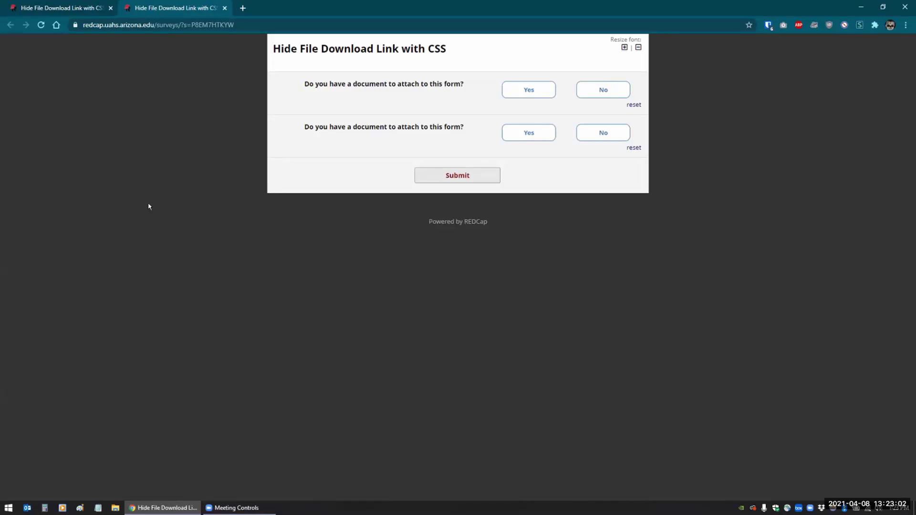
Return to the project's data entry page, get past the expired session notice, and open the Hide File Download Link with CSS instrument in the Online Designer.
left_click(28, 8)
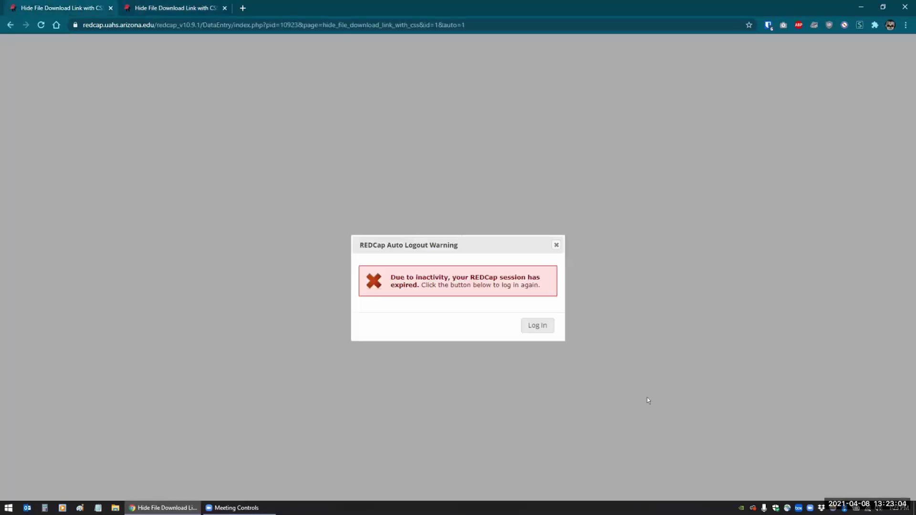
left_click(531, 327)
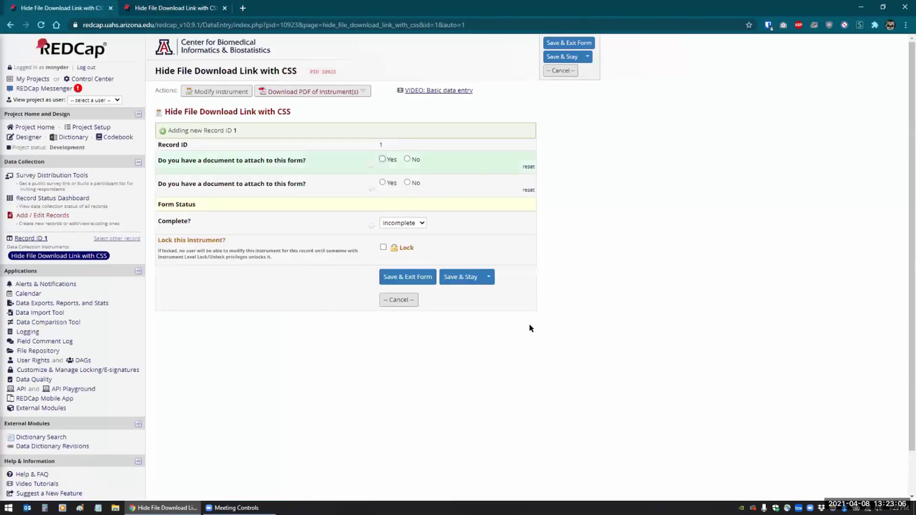
left_click(24, 138)
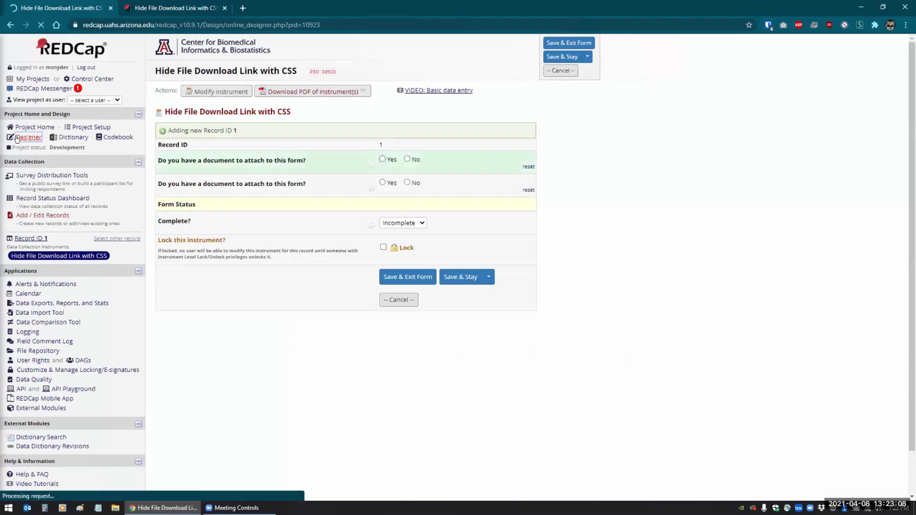
left_click(187, 258)
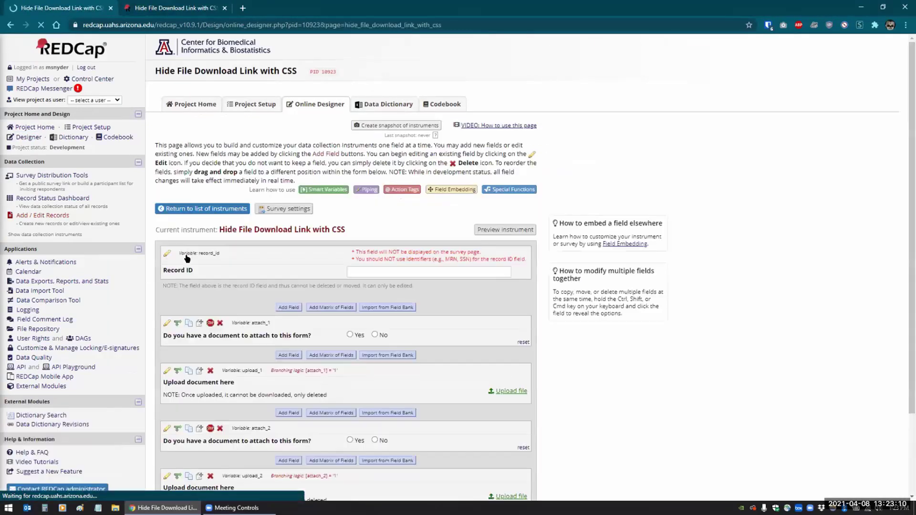
Review the settings of the upload_1 file upload field without saving any changes.
scroll(200, 267, "down", 3)
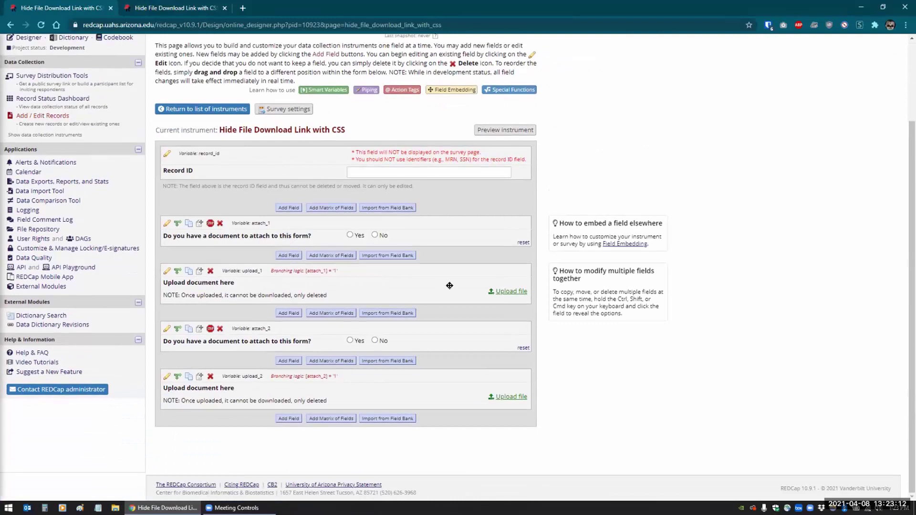
left_click(167, 270)
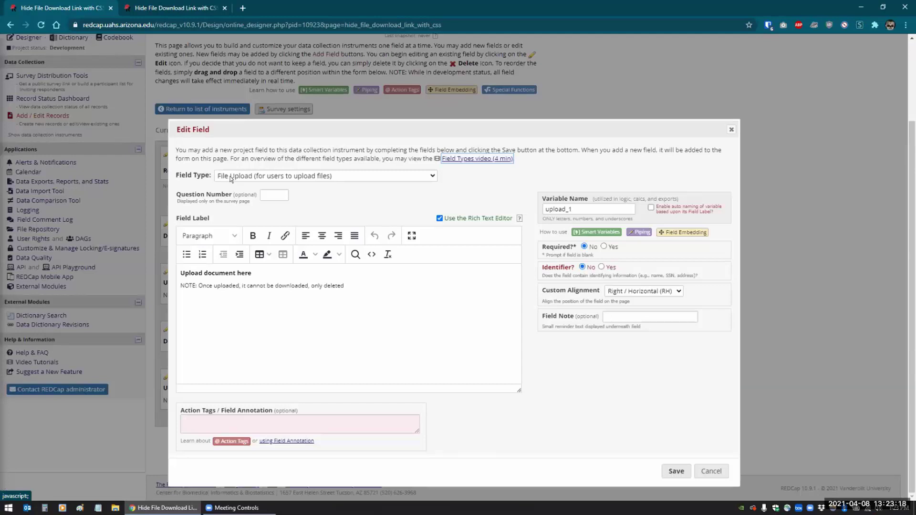
left_click(711, 471)
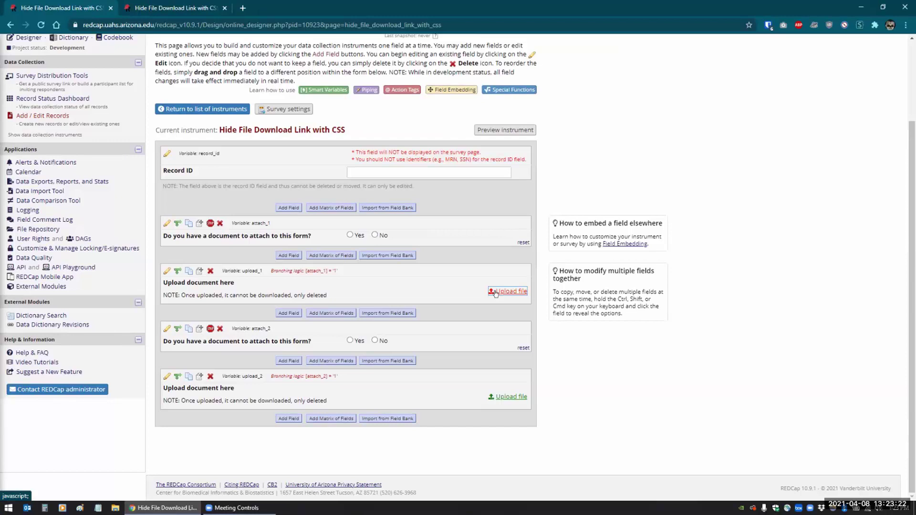
On the survey page, answer Yes to both questions about having a document to attach.
left_click(191, 8)
left_click(513, 90)
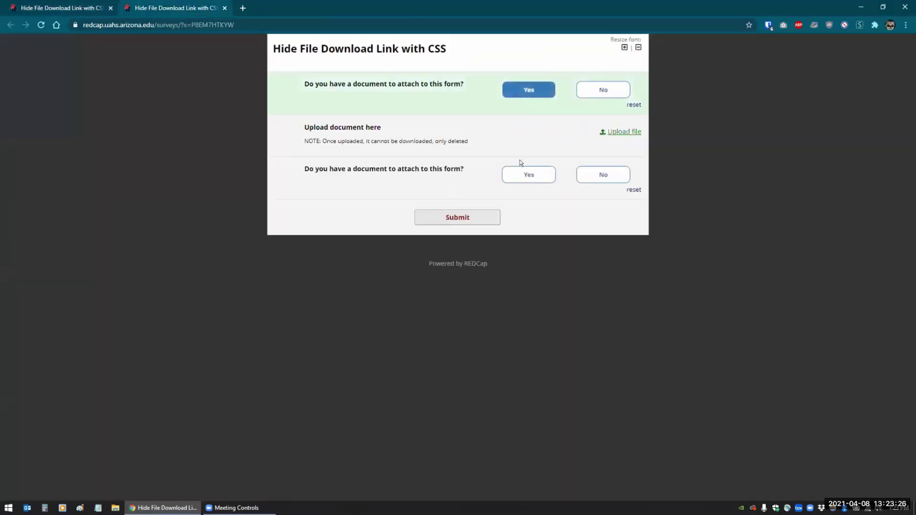
left_click(524, 173)
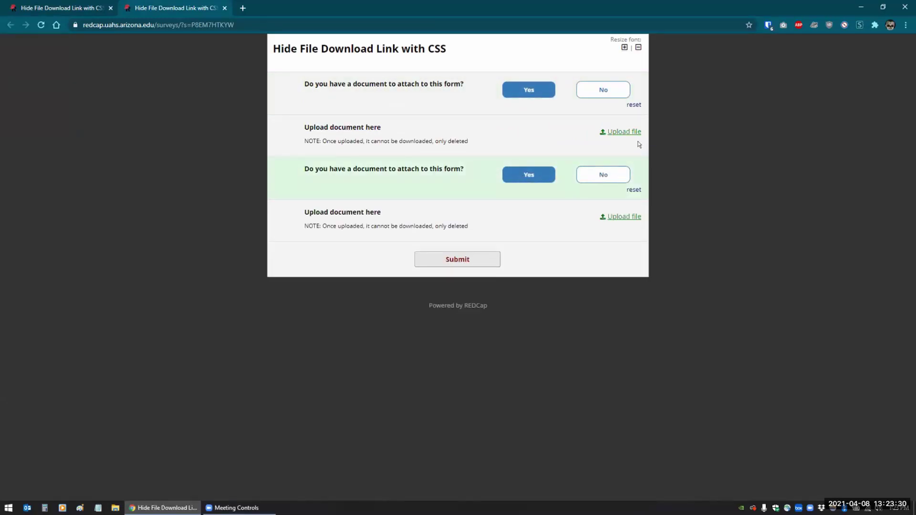
Upload redcap_boilerplate_text.pdf from the Desktop to the first document upload field.
left_click(619, 132)
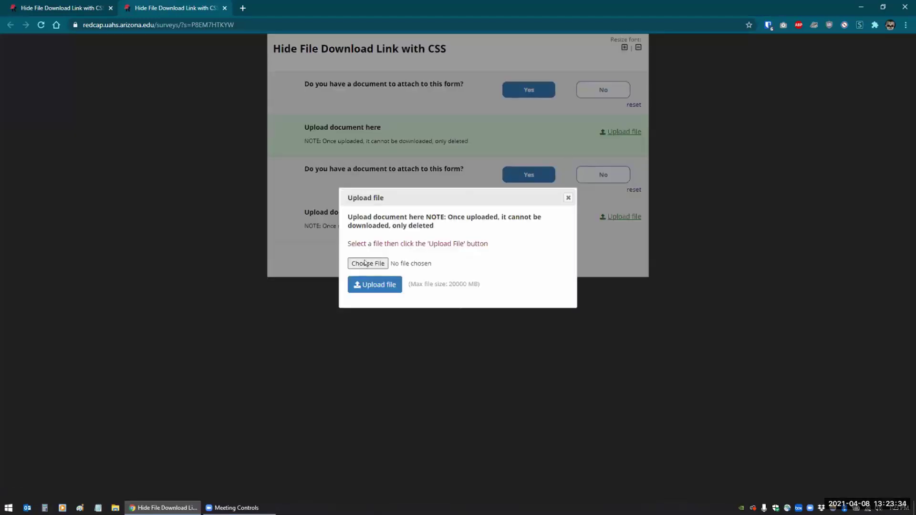
left_click(365, 264)
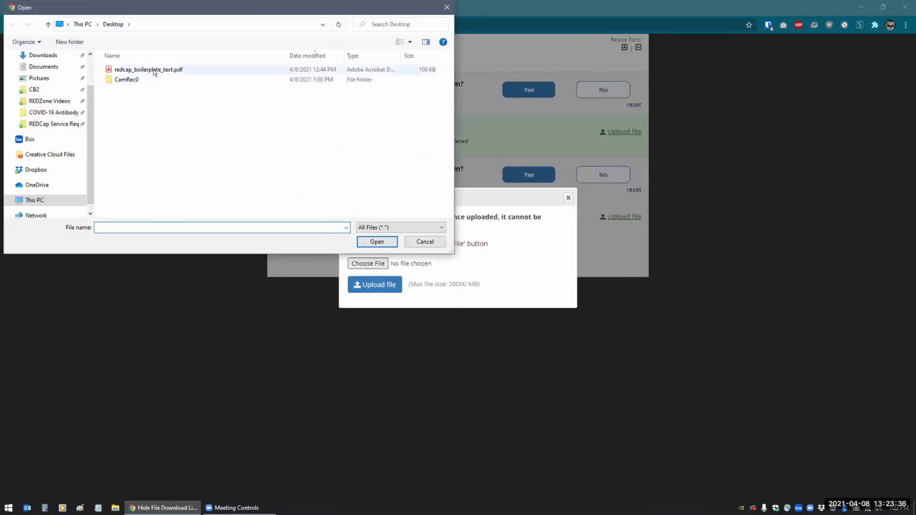
left_click(154, 70)
left_click(374, 242)
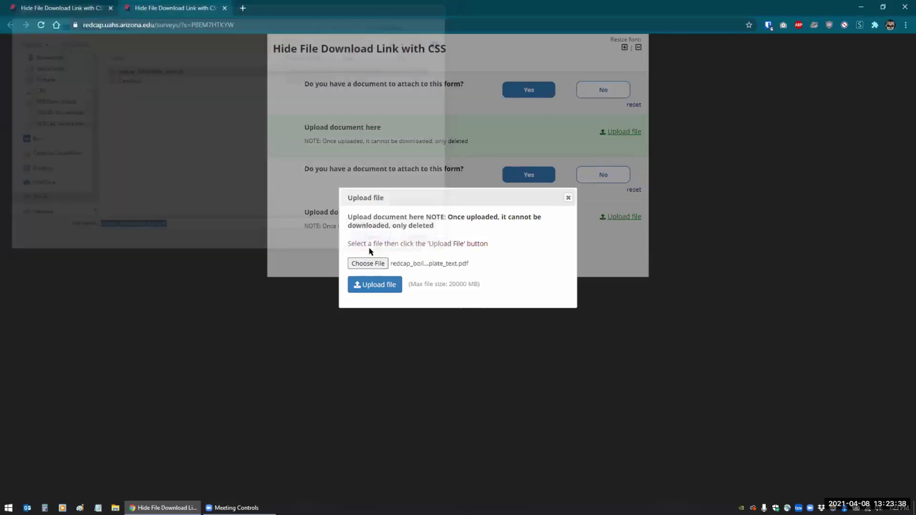
left_click(371, 285)
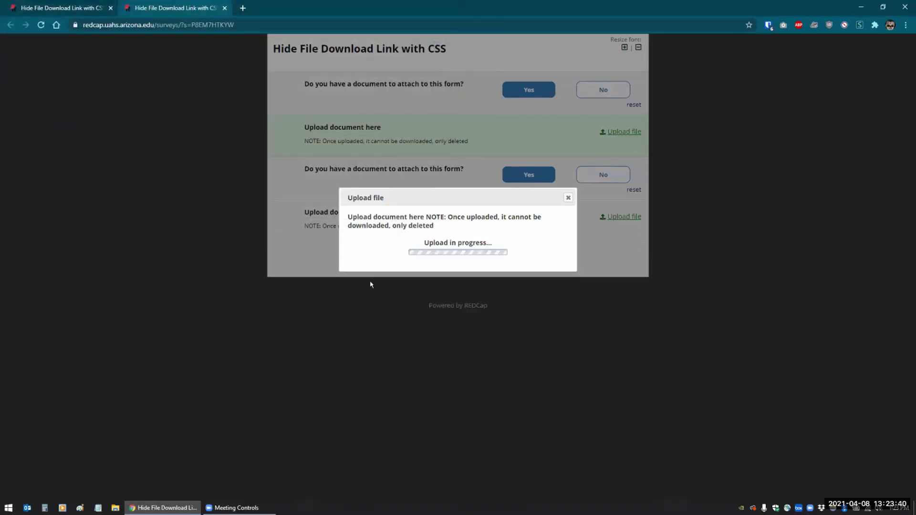
left_click(549, 305)
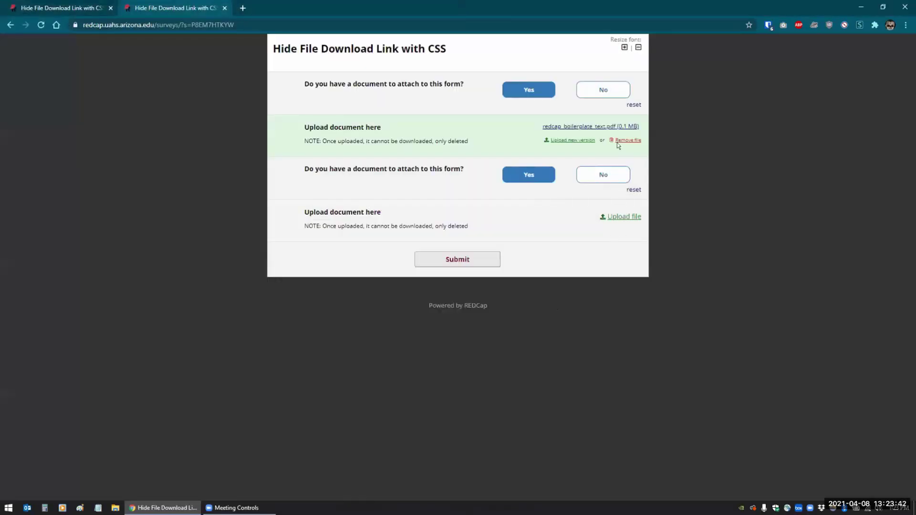
Test the download link of the uploaded PDF and cancel saving the file.
left_click(566, 123)
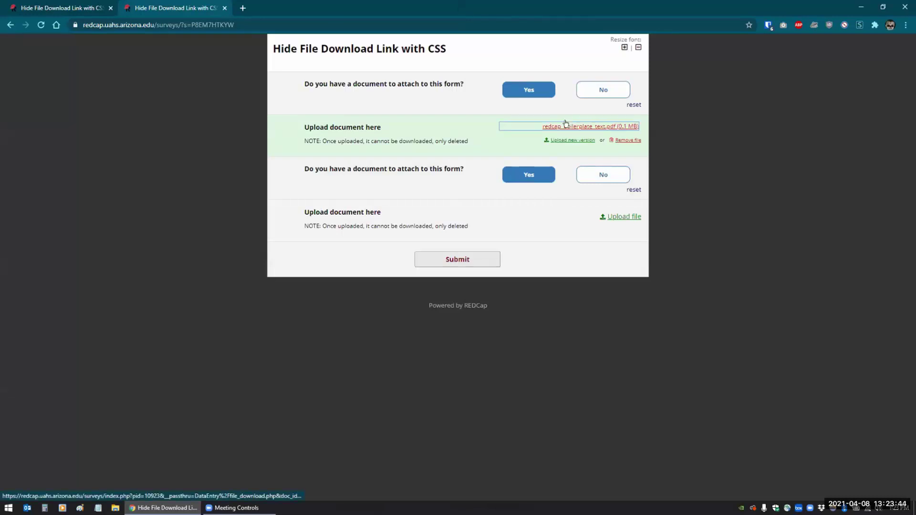
left_click(556, 126)
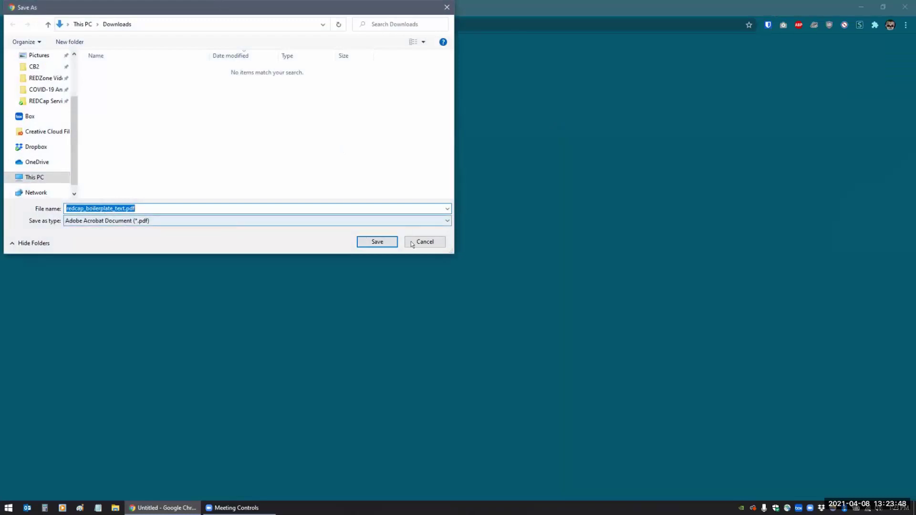
left_click(428, 242)
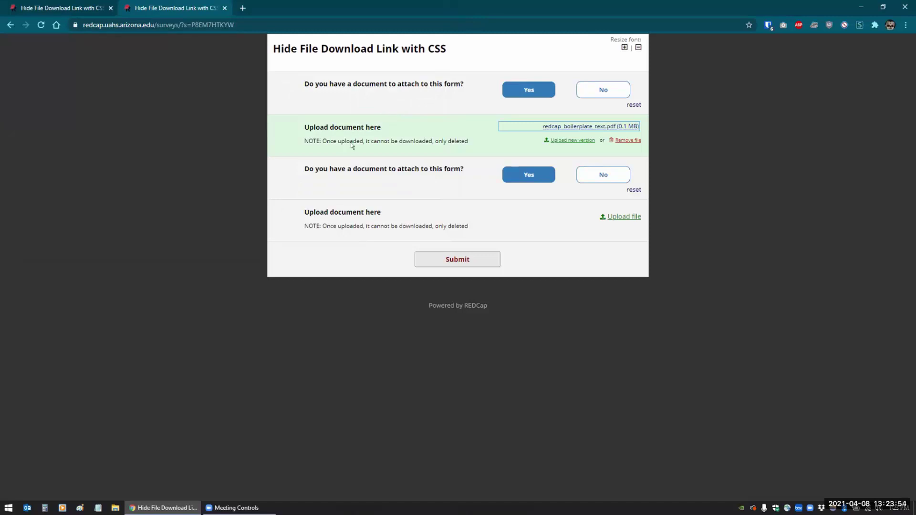
Check the instrument's upload fields in the designer, and inspect the uploaded PDF's link on the survey page with the developer tools.
left_click(28, 8)
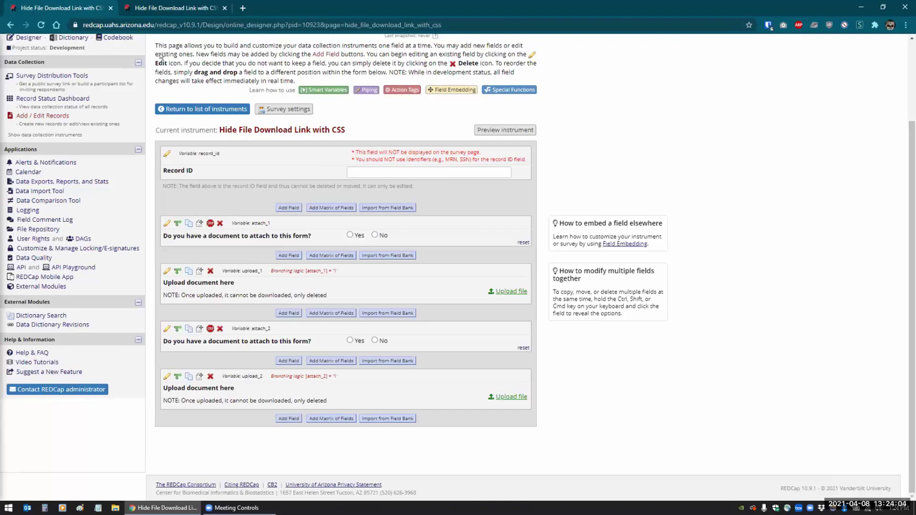
left_click(166, 8)
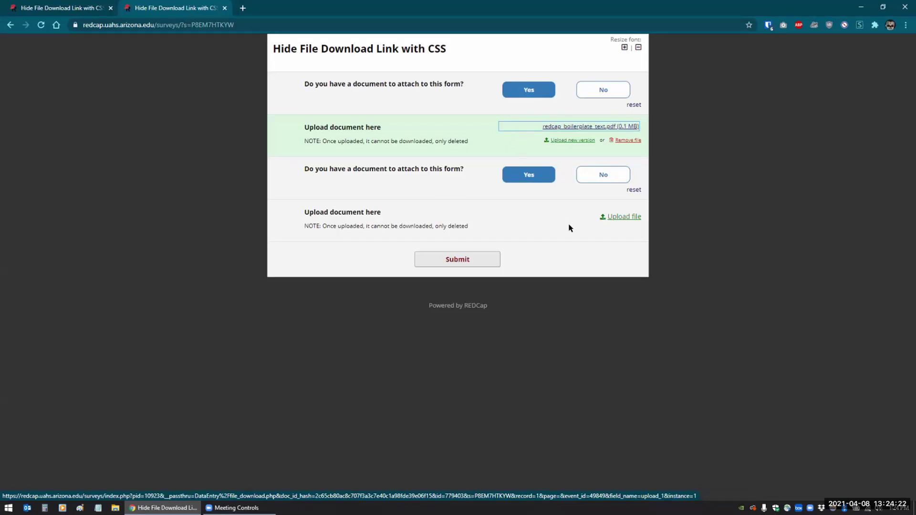
right_click(552, 125)
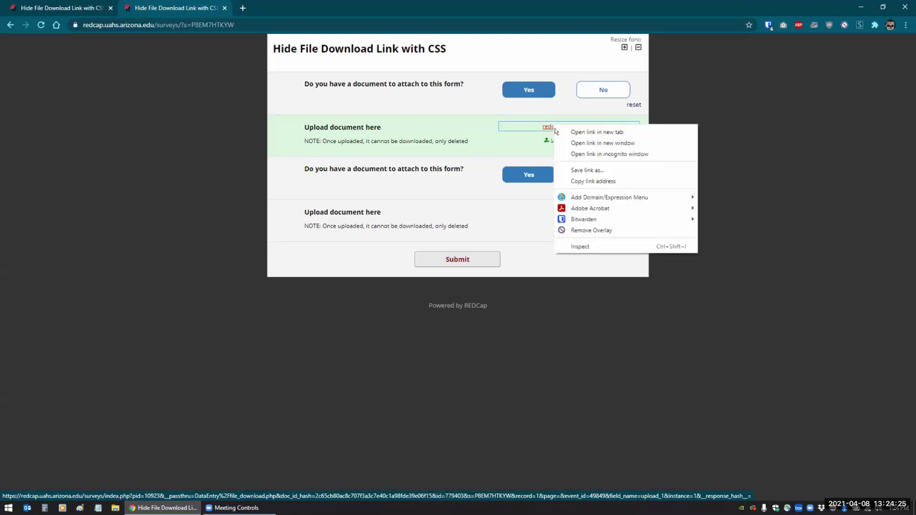
left_click(585, 245)
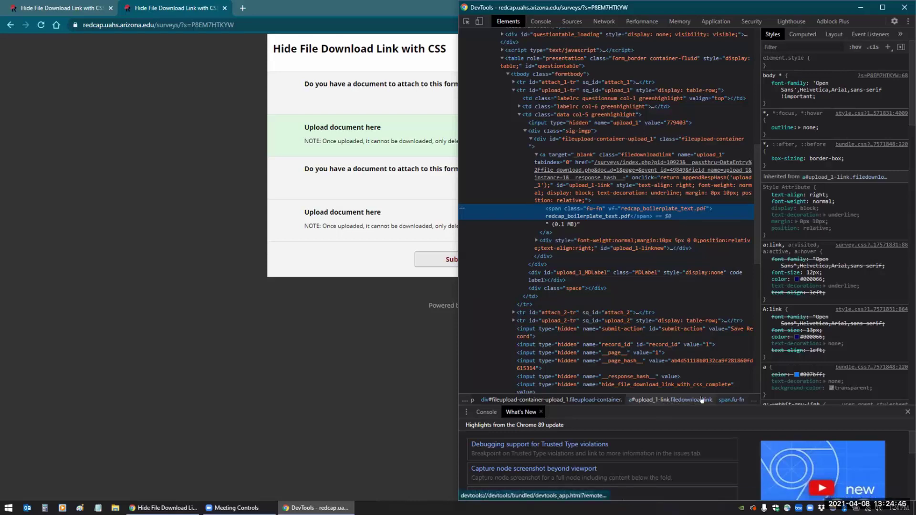
Inspect the Upload file link of the second, still empty upload field in the developer tools.
left_click(309, 327)
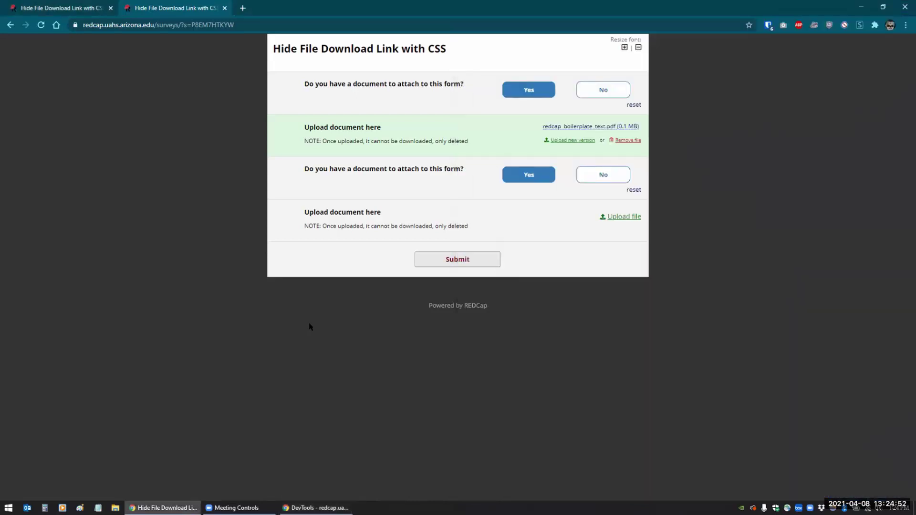
right_click(617, 216)
left_click(646, 337)
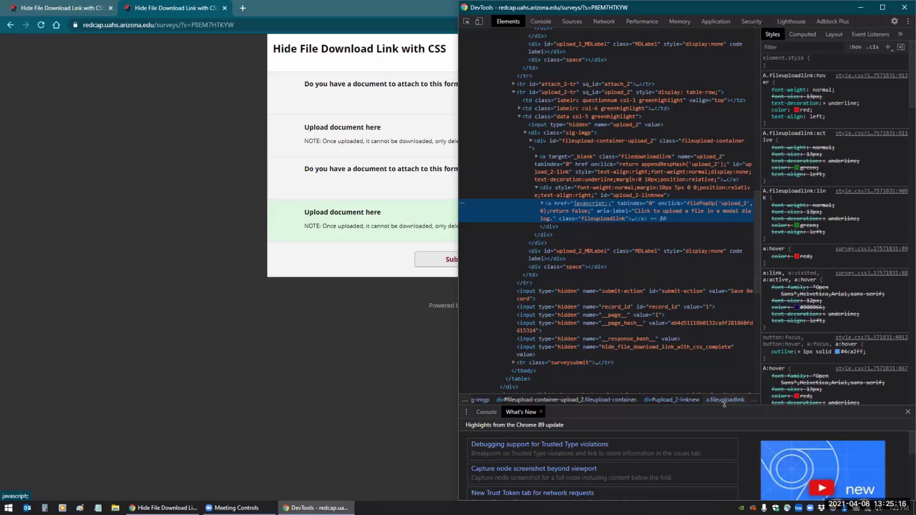
Inspect the uploaded PDF's link again and select its enclosing anchor element with the class filedownloadlink.
left_click(359, 144)
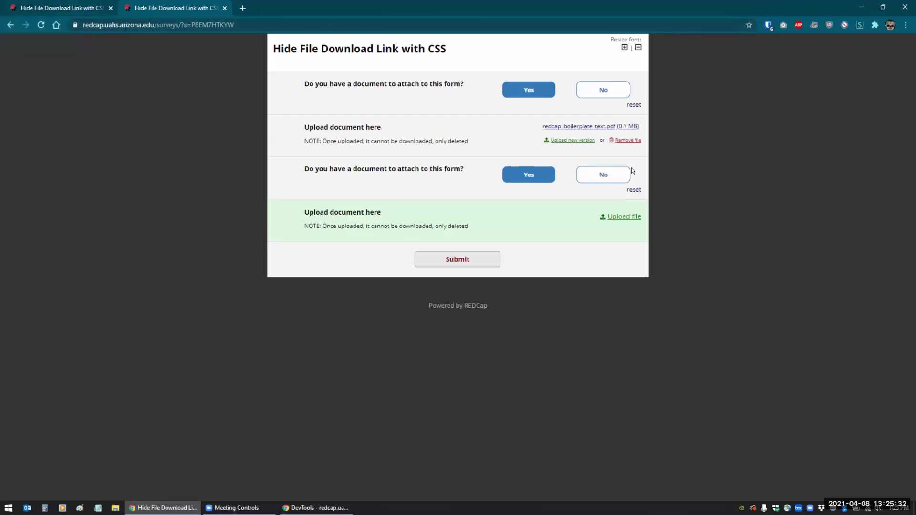
right_click(597, 126)
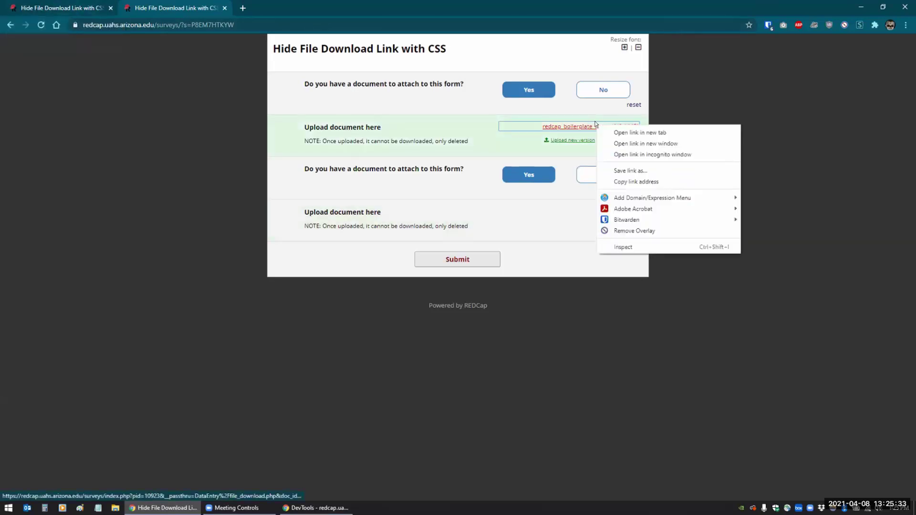
left_click(619, 245)
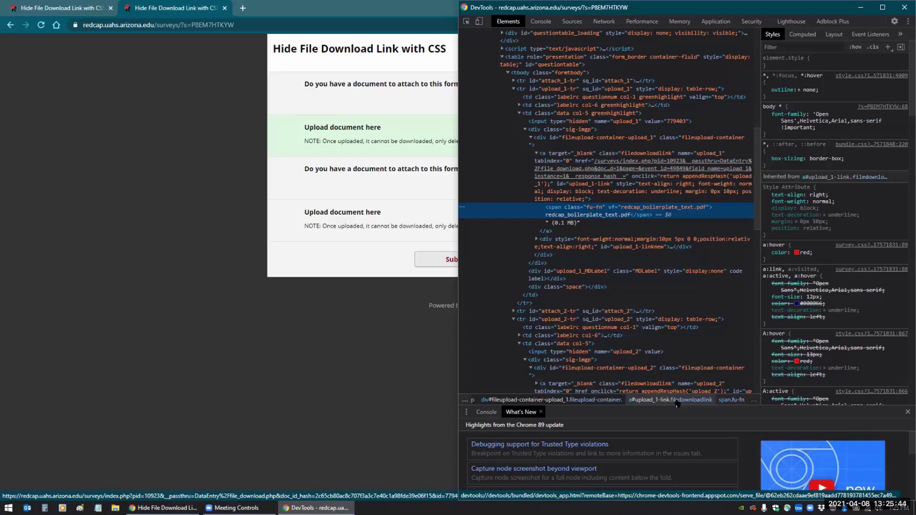
left_click(564, 155)
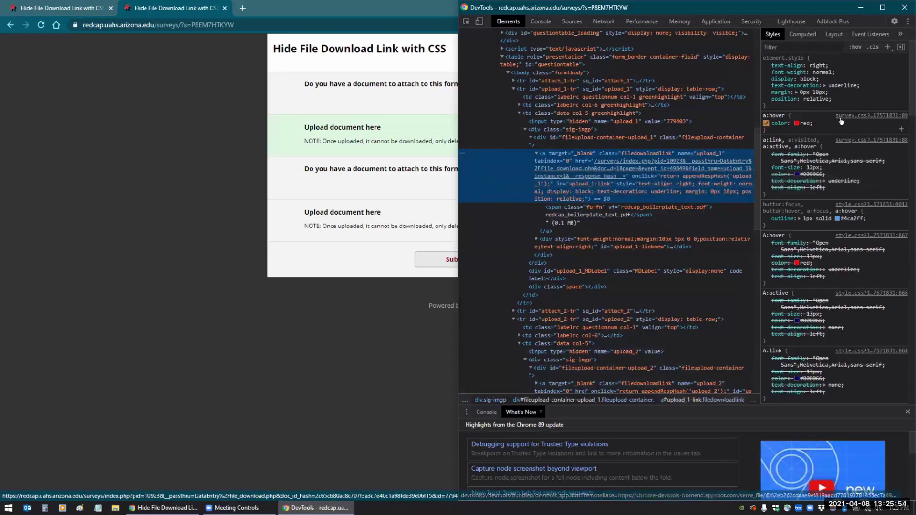
Add the declaration display: none !important to the download link's inline element style.
left_click(837, 100)
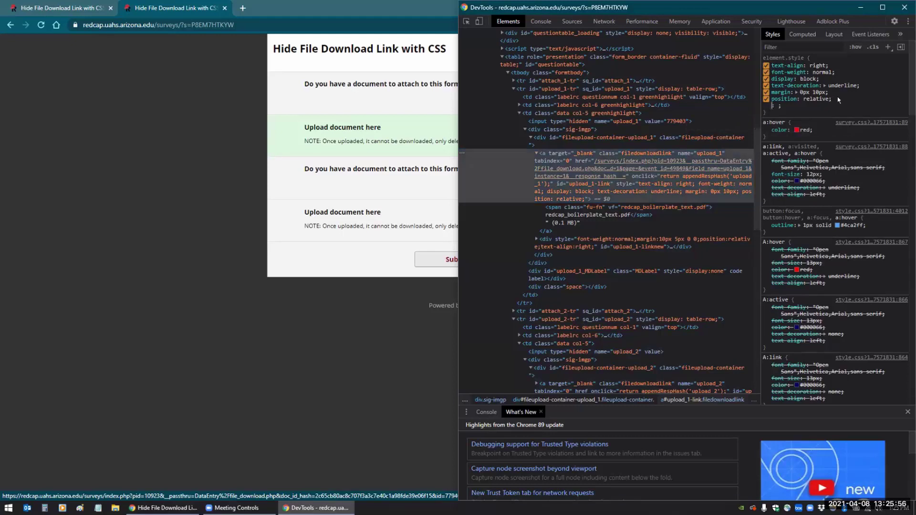
type("dis")
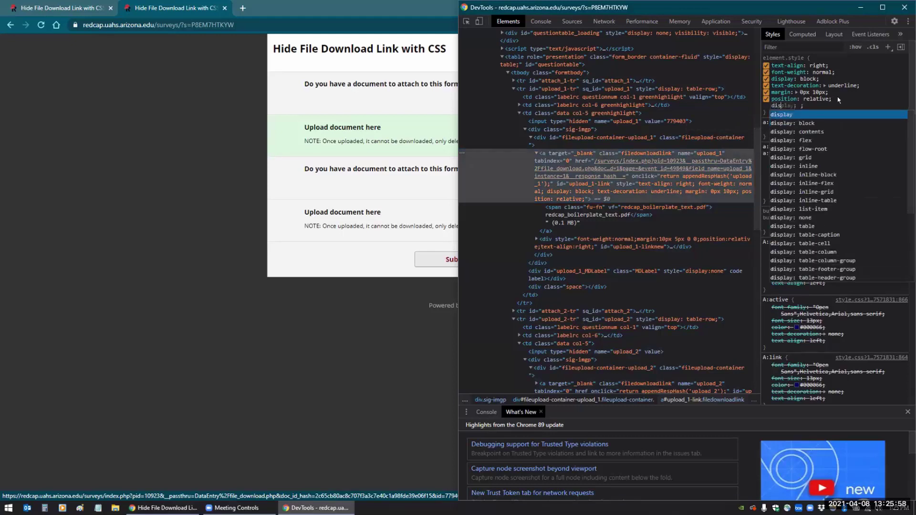
key("Tab")
type("none")
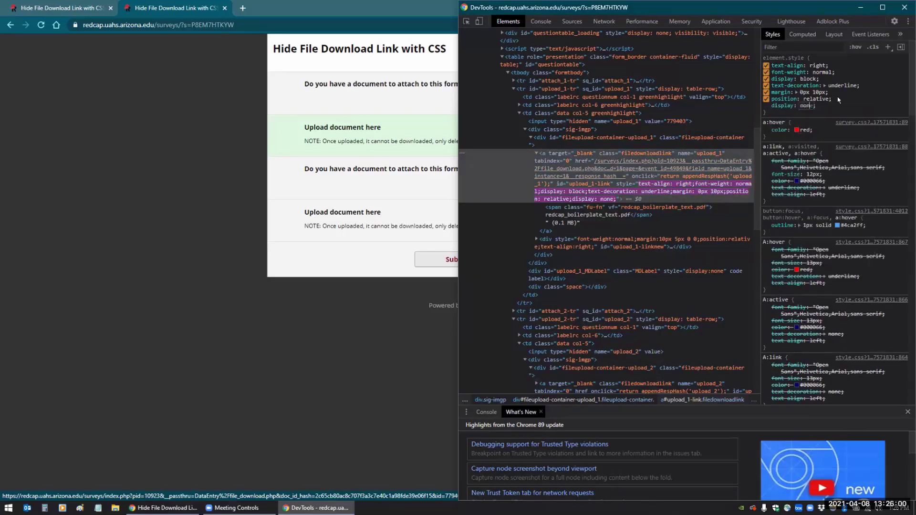
type(" !")
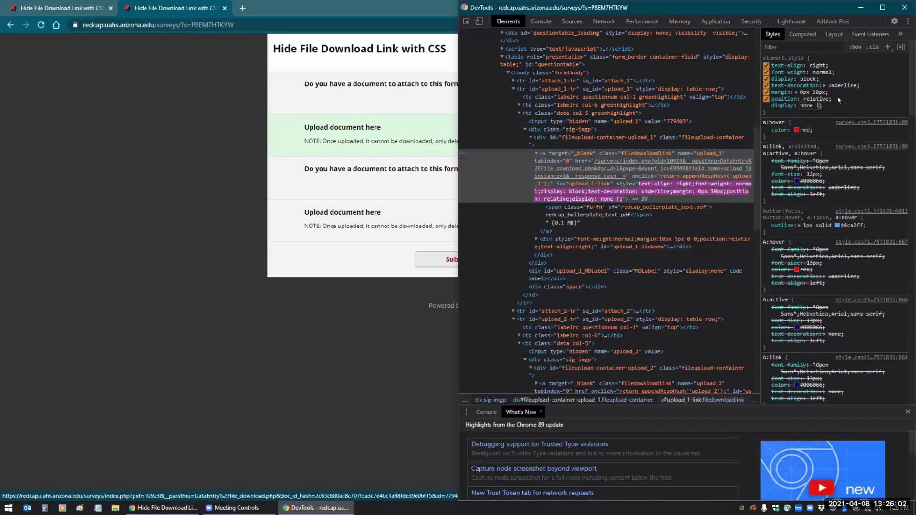
type("important")
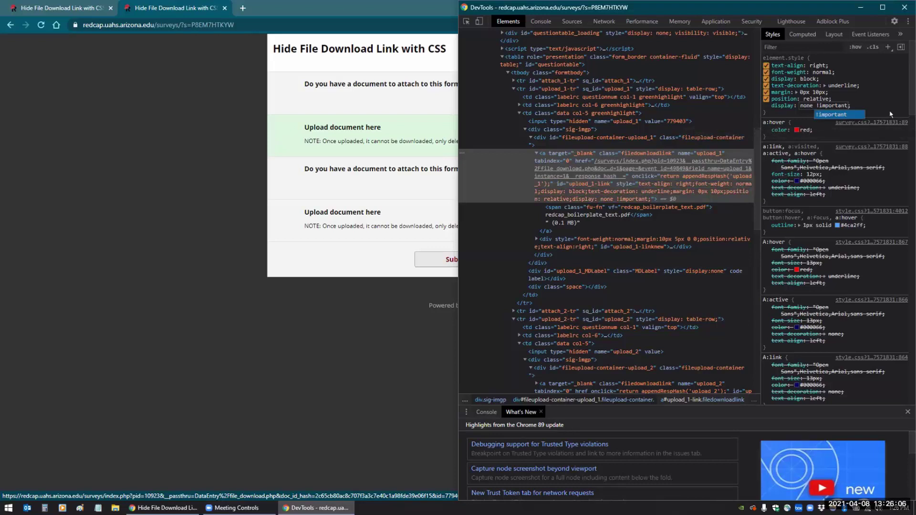
key("Return")
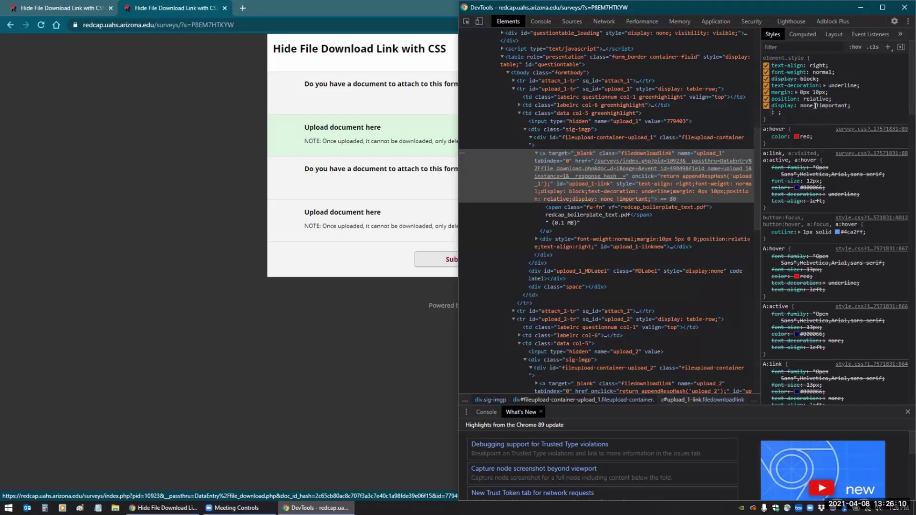
Bring the survey window forward and dock it on the left half of the display beside the developer tools.
left_click(161, 121)
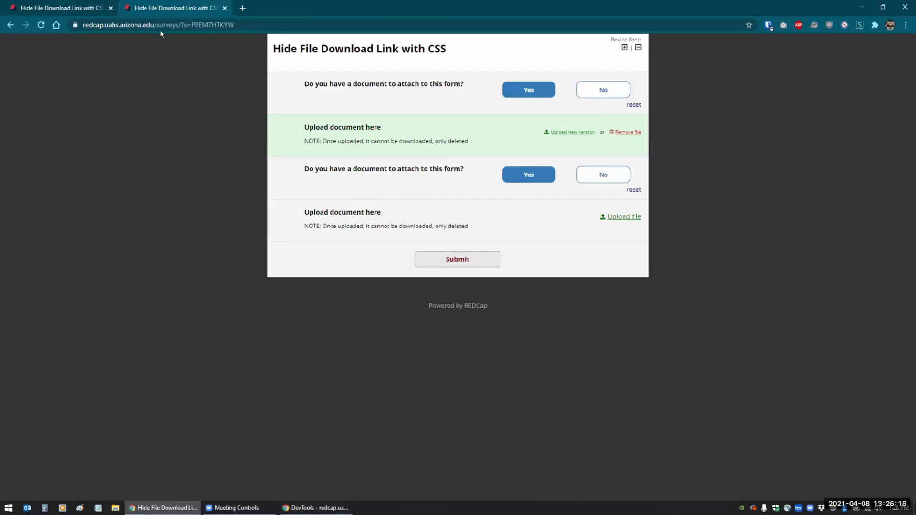
key("super+Left")
left_click(525, 239)
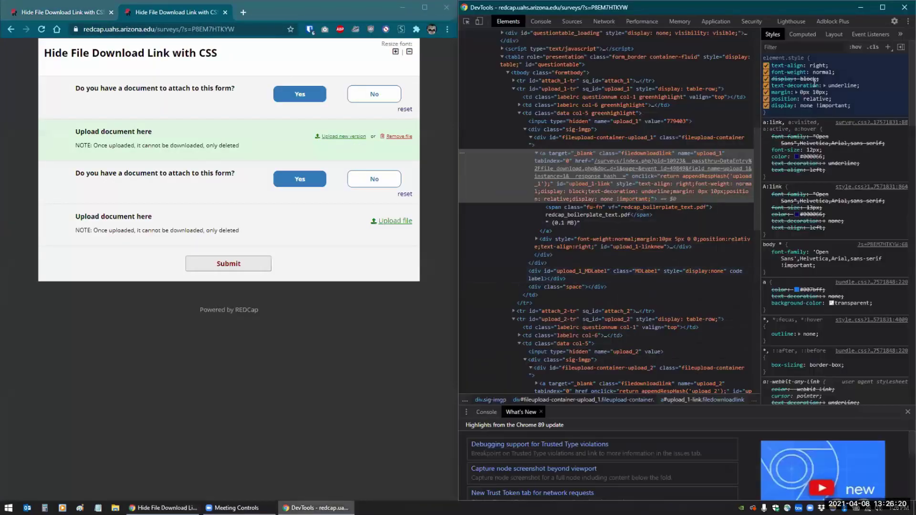
Switch the link's inline display: none !important declaration off and on twice to compare the survey with and without it.
left_click(764, 105)
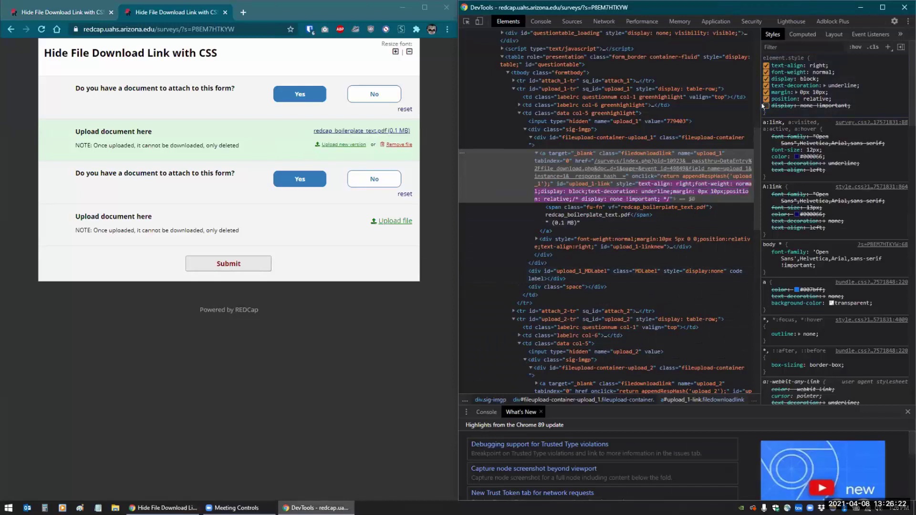
left_click(764, 106)
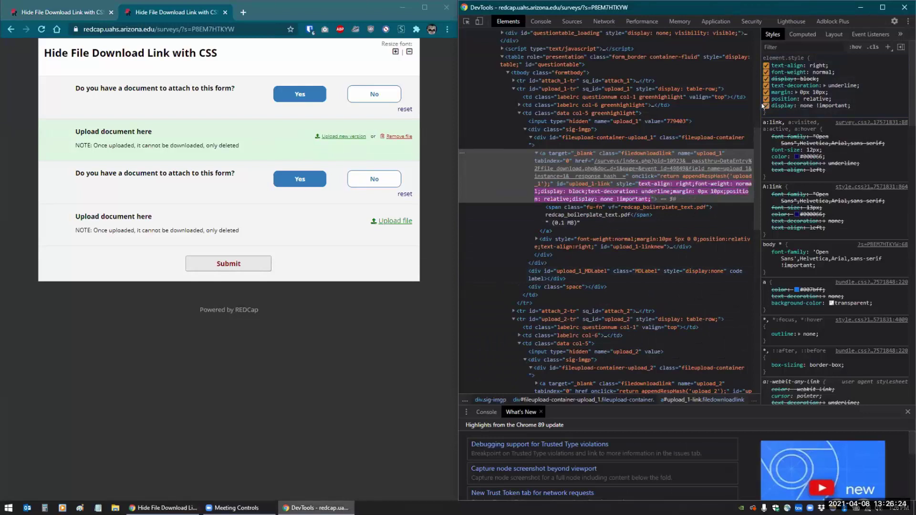
left_click(764, 105)
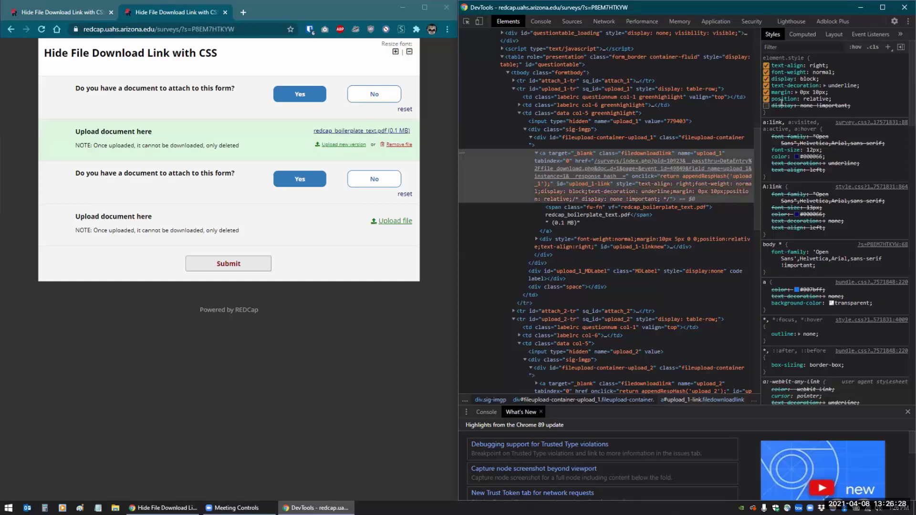
left_click(764, 105)
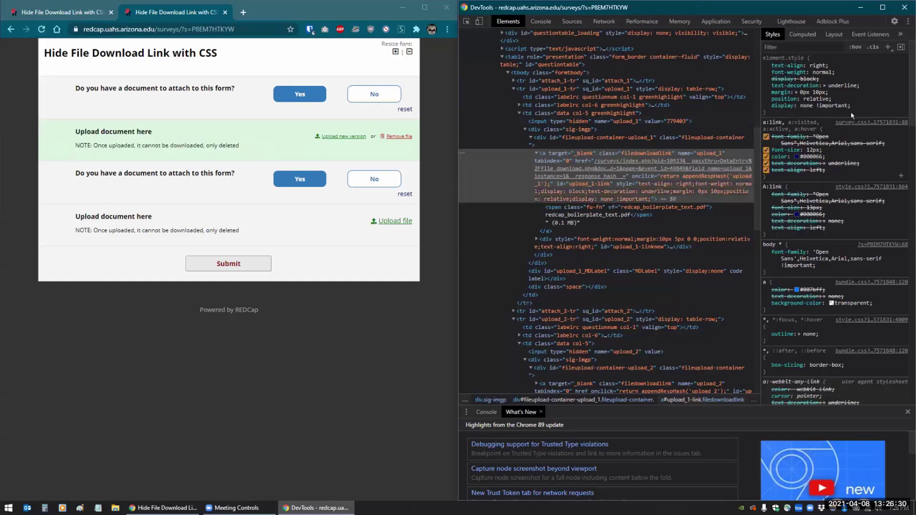
Reload the survey, discarding the unsaved changes, and answer Yes to the first document question.
left_click(40, 29)
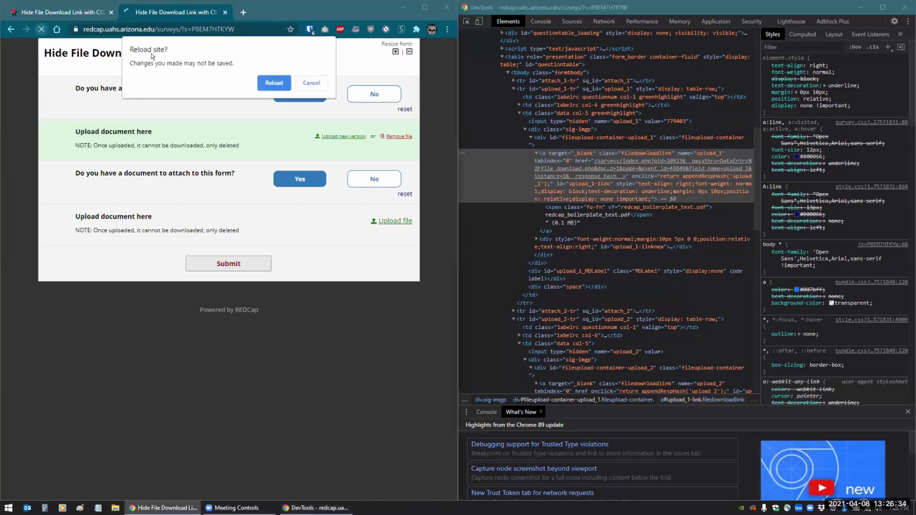
left_click(273, 82)
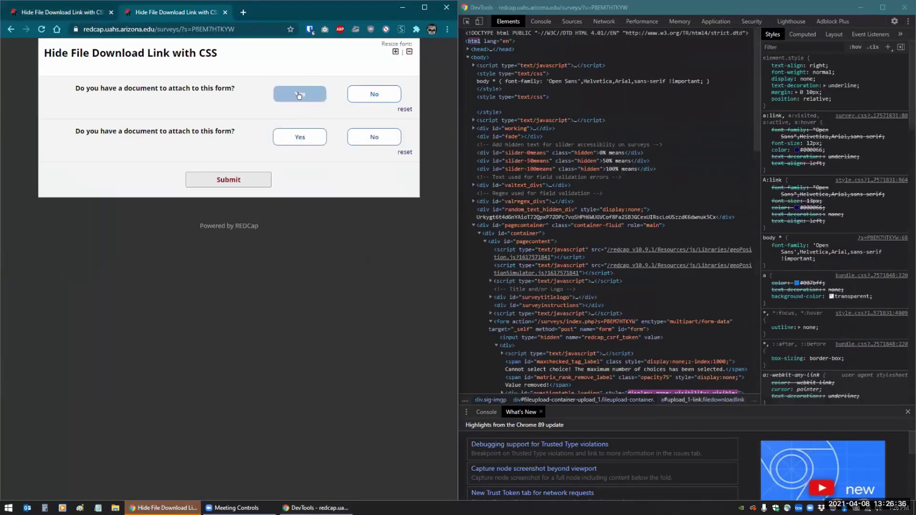
left_click(300, 94)
Upload redcap_boilerplate_text.pdf to the first upload field and close the upload dialog.
left_click(388, 137)
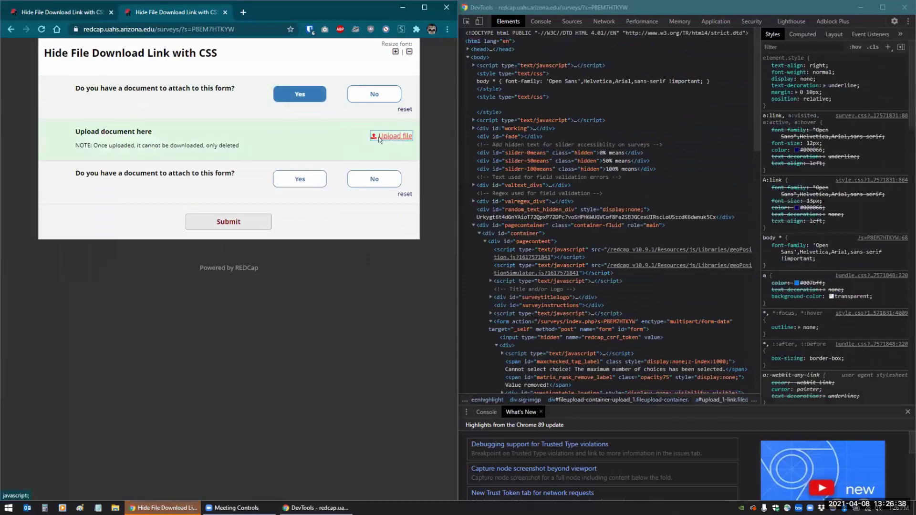
left_click(143, 266)
left_click(149, 70)
left_click(366, 240)
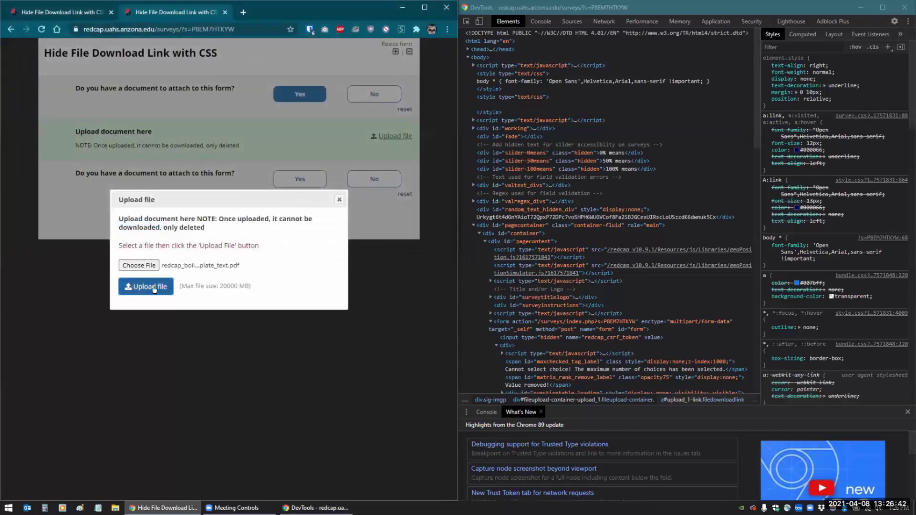
left_click(146, 286)
left_click(318, 304)
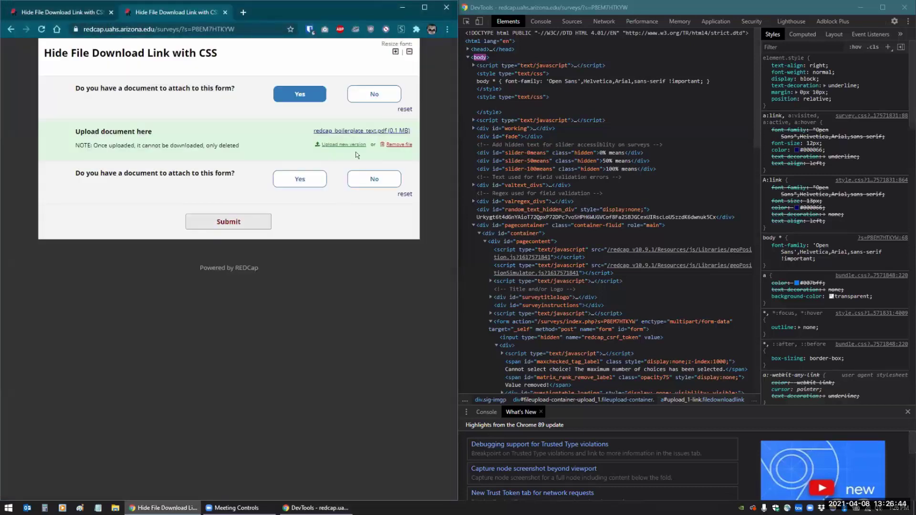
Inspect the newly uploaded PDF's download link in the developer tools.
right_click(337, 130)
left_click(363, 250)
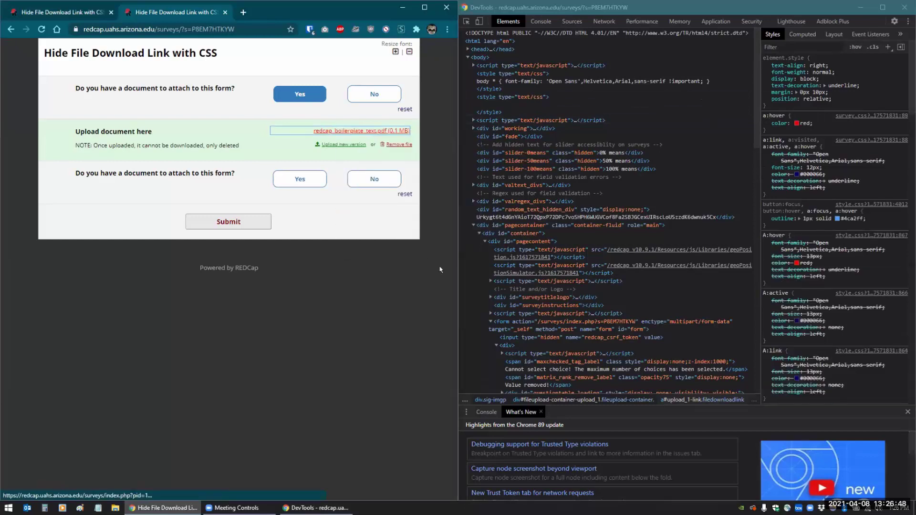
left_click(646, 399)
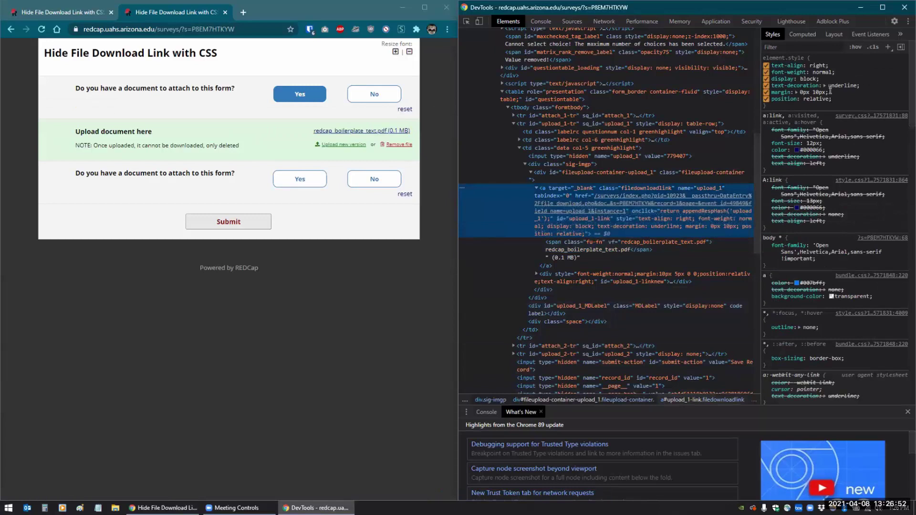
Maximize the survey window and open the REDCap CSS Injector configuration from the project's External Modules.
double_click(256, 17)
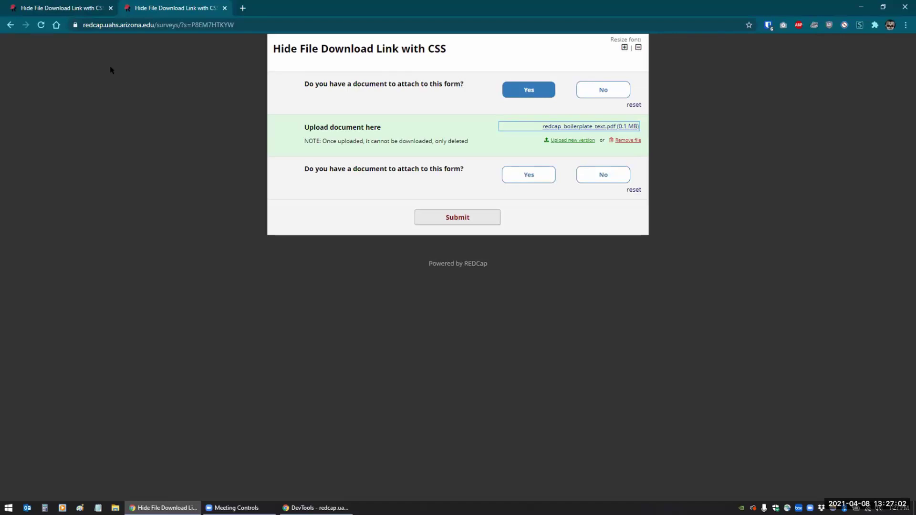
left_click(61, 8)
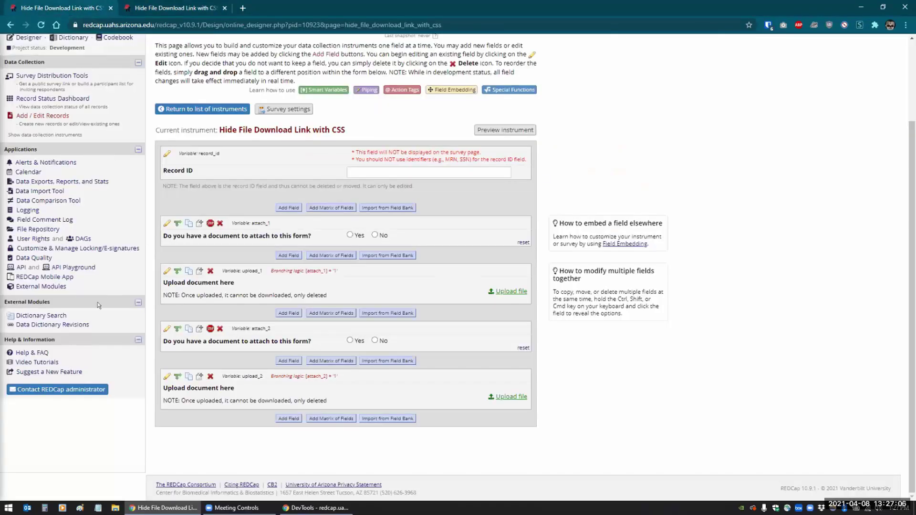
left_click(27, 285)
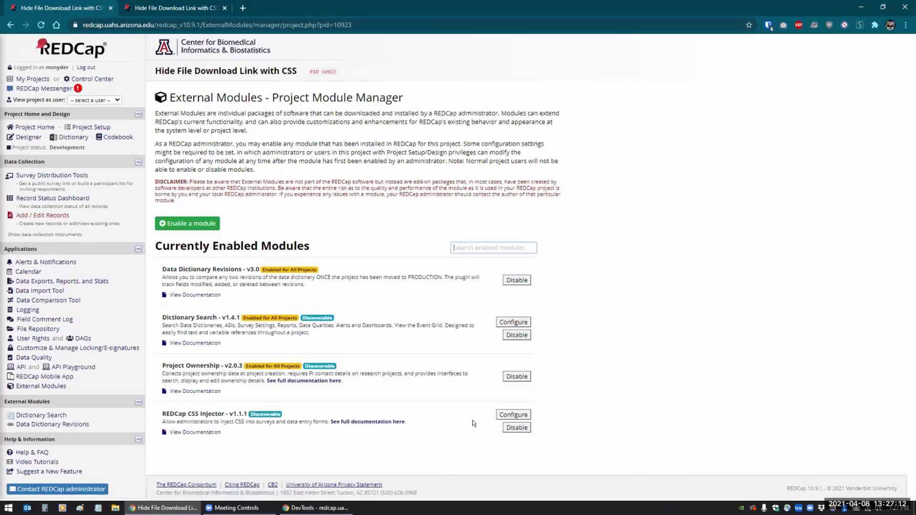
left_click(501, 415)
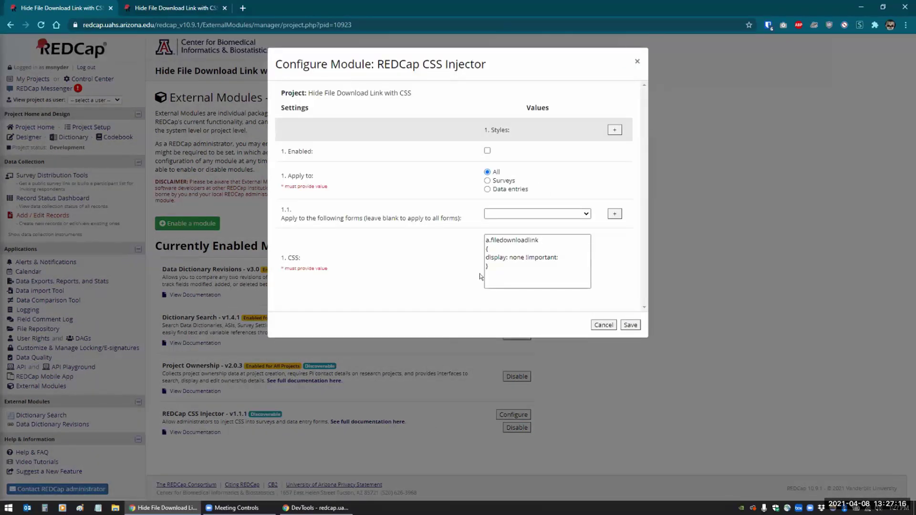
Enable the first style and apply it to the form hide_file_download_link_with_css.
left_click(487, 150)
left_click(504, 208)
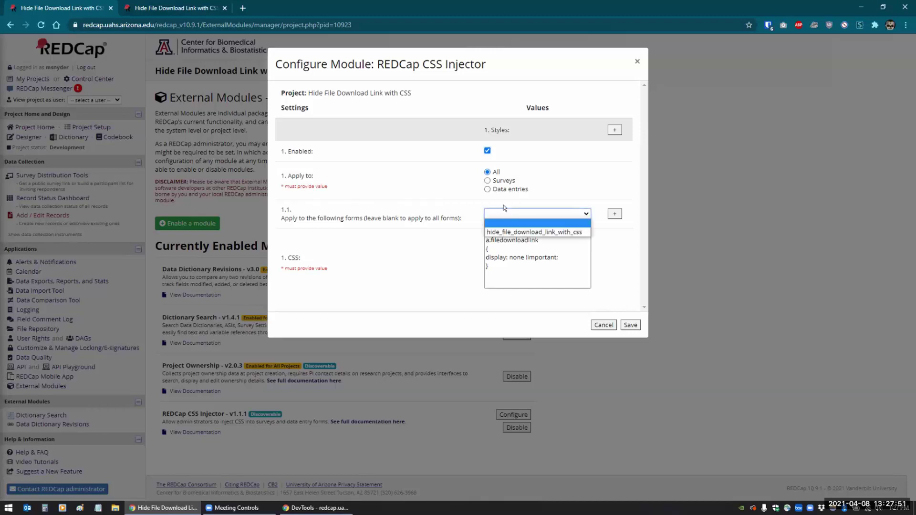
left_click(518, 231)
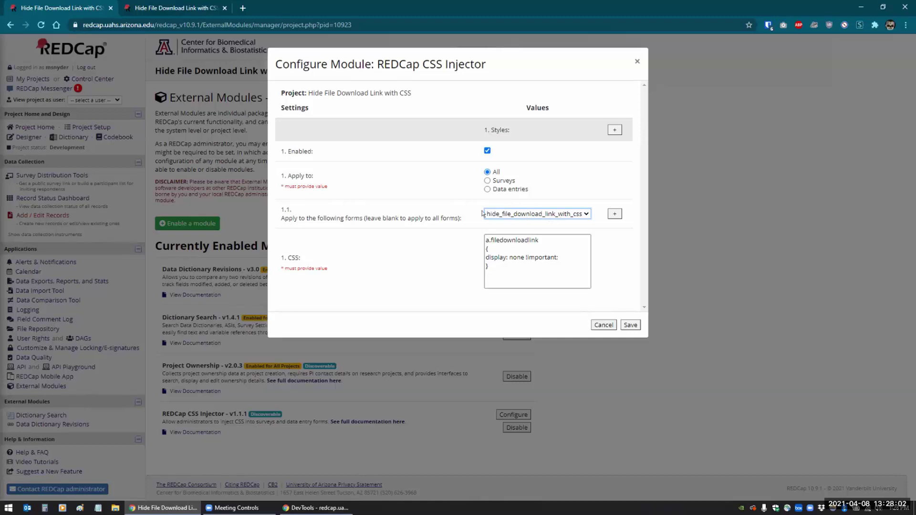
left_click(524, 213)
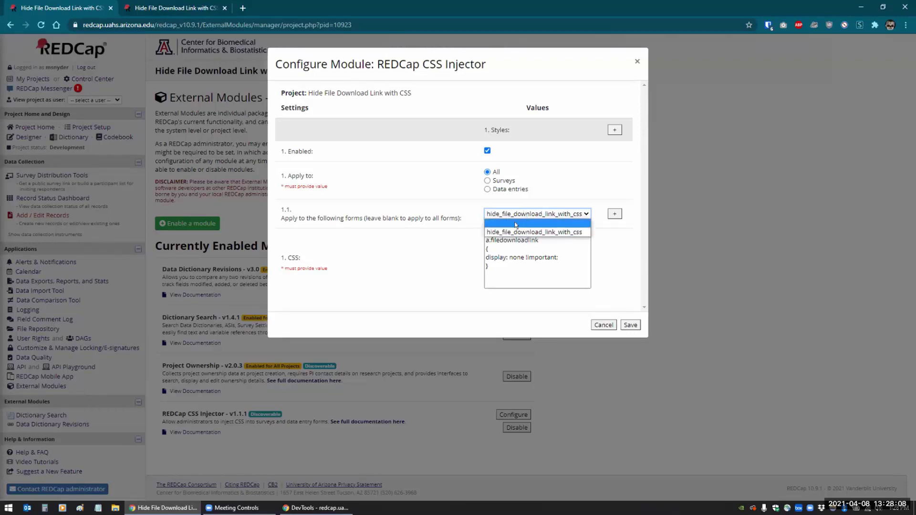
left_click(464, 215)
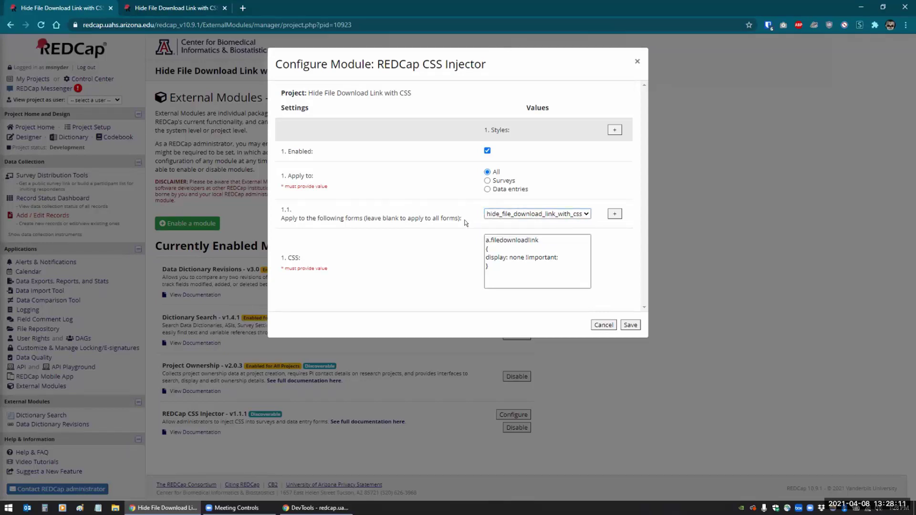
Check the a.filedownloadlink rule with display: none !important against the inspected link element and save the module configuration.
left_click(484, 239)
left_click_drag(489, 241, 540, 240)
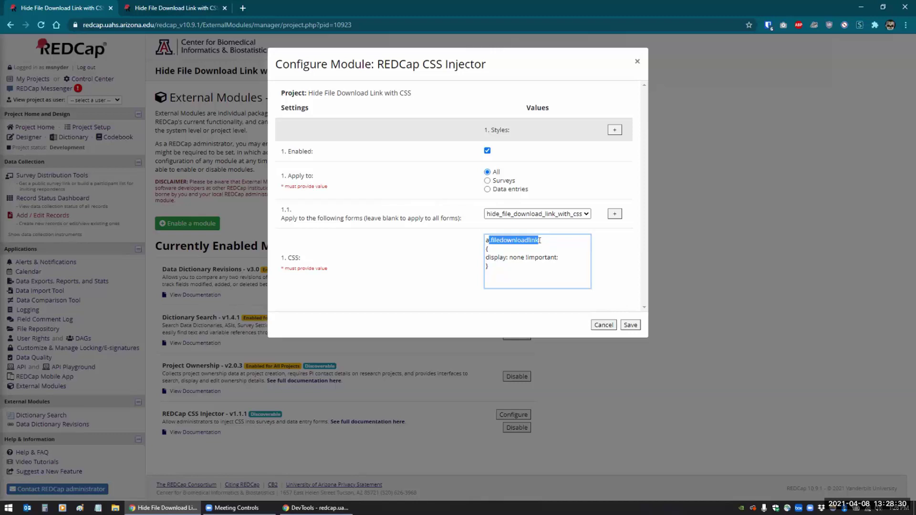
left_click(488, 267)
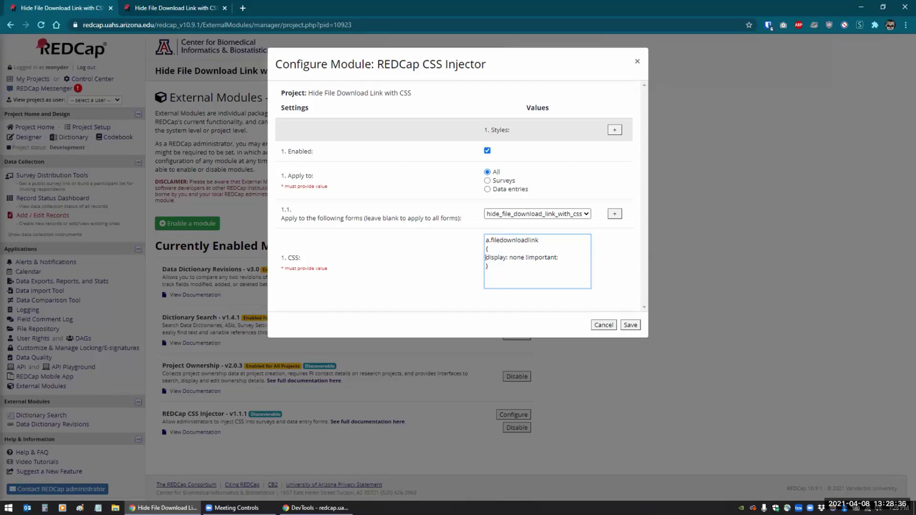
left_click(490, 257)
double_click(531, 257)
left_click(516, 267)
left_click(315, 508)
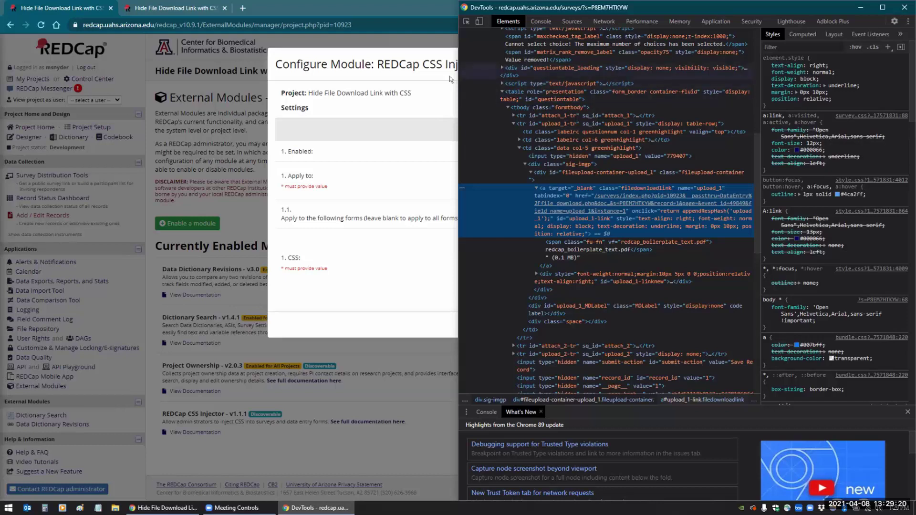
left_click(418, 98)
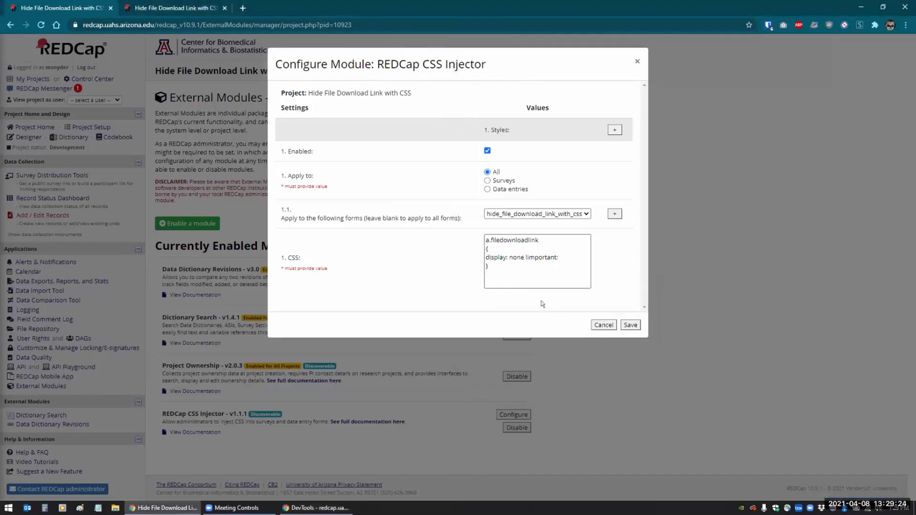
left_click(631, 325)
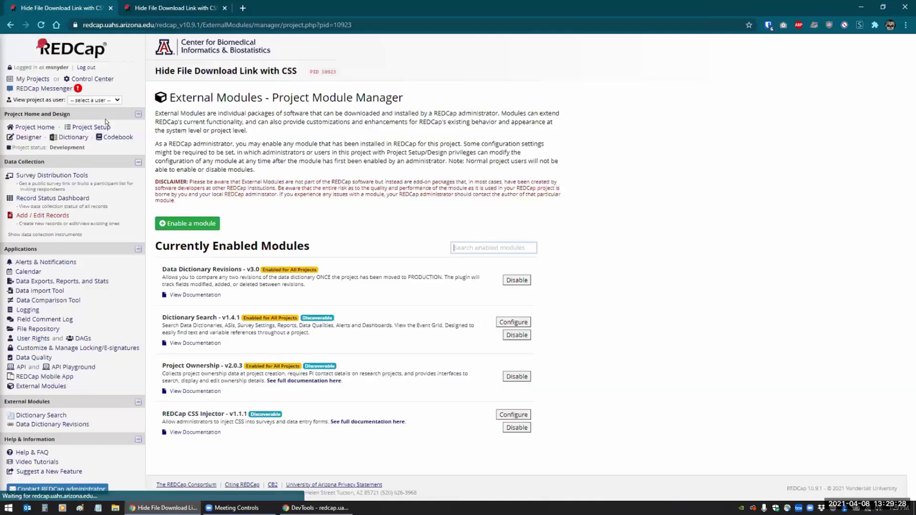
Return to the survey, reload it without keeping the changes, and answer Yes to the first document question.
left_click(152, 8)
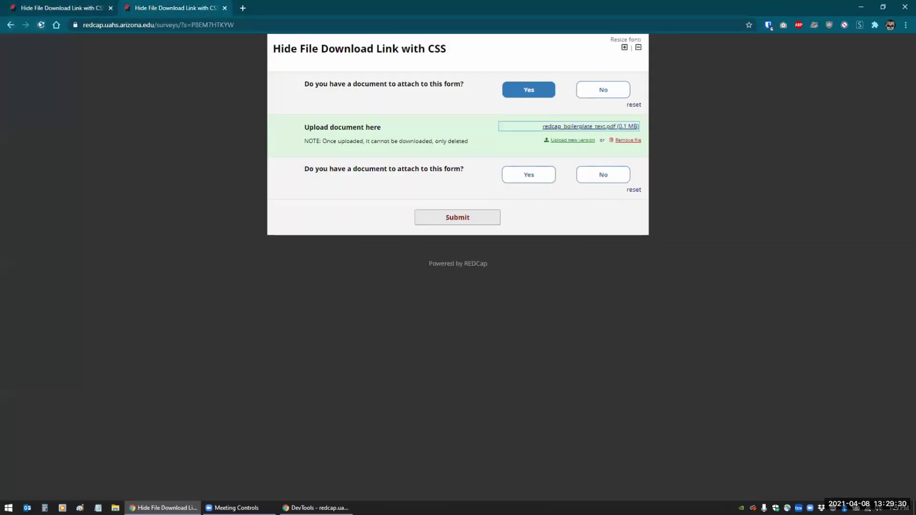
left_click(41, 25)
left_click(494, 77)
left_click(531, 88)
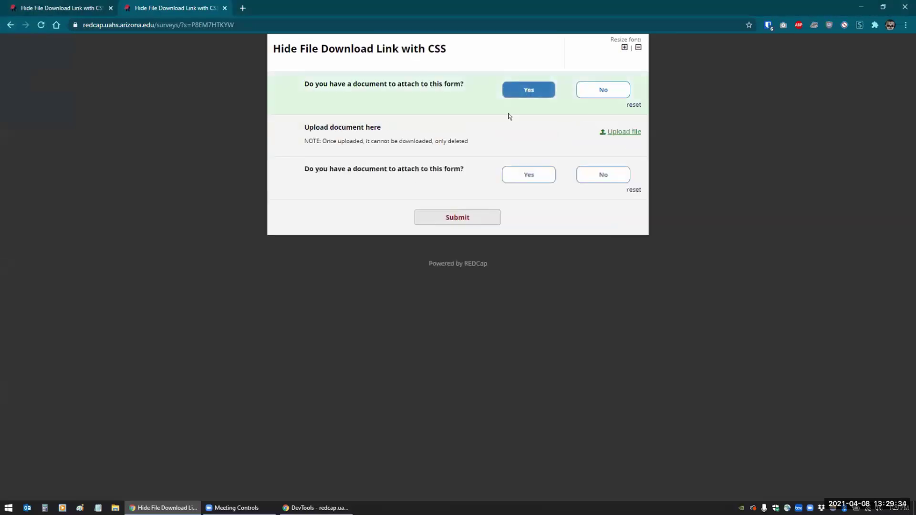
Upload redcap_boilerplate_text.pdf to the first upload field to test the injected CSS.
left_click(623, 132)
left_click(368, 263)
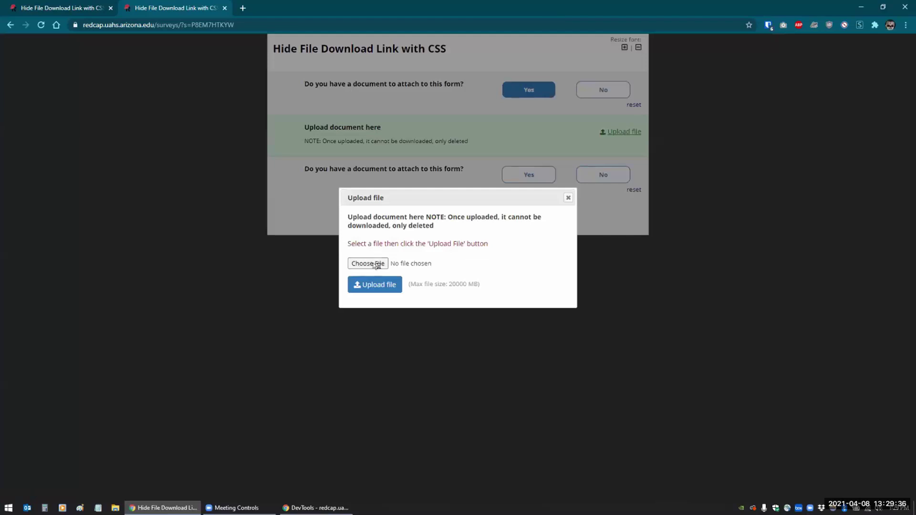
left_click(162, 72)
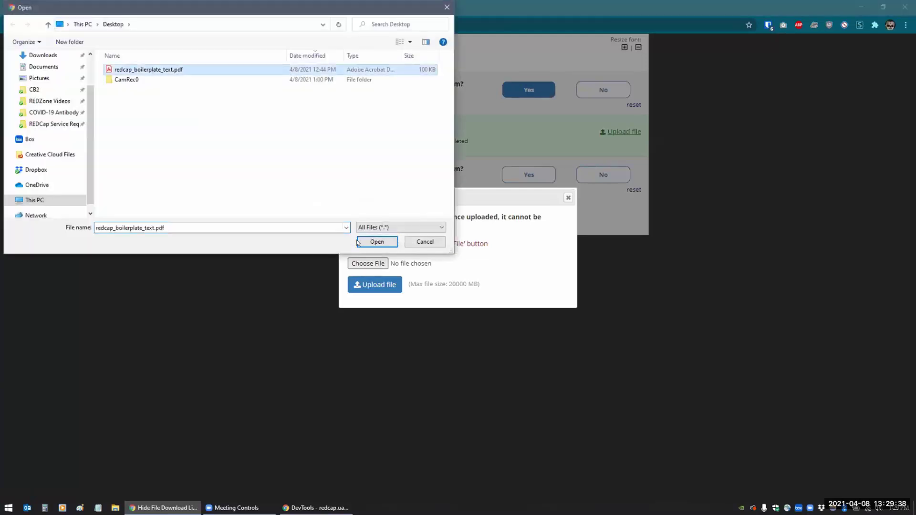
left_click(377, 242)
left_click(368, 279)
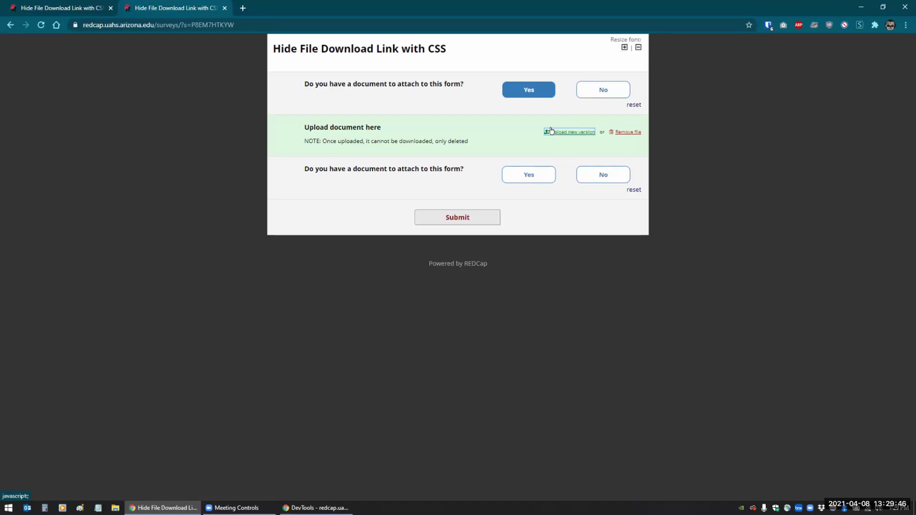
Remove the uploaded file from the first upload field and confirm the deletion.
left_click(624, 132)
left_click(487, 285)
left_click(550, 287)
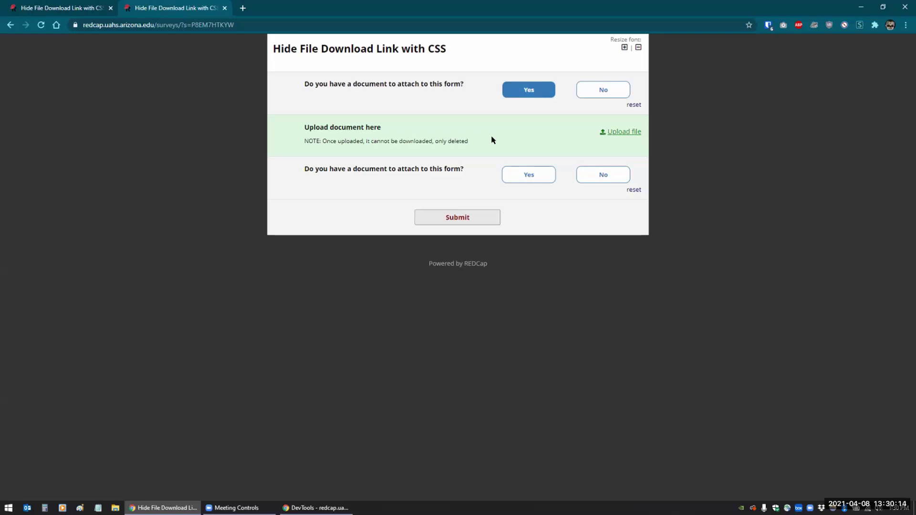
Upload redcap_boilerplate_text.pdf again to the emptied first upload field and close the upload dialog.
left_click(611, 132)
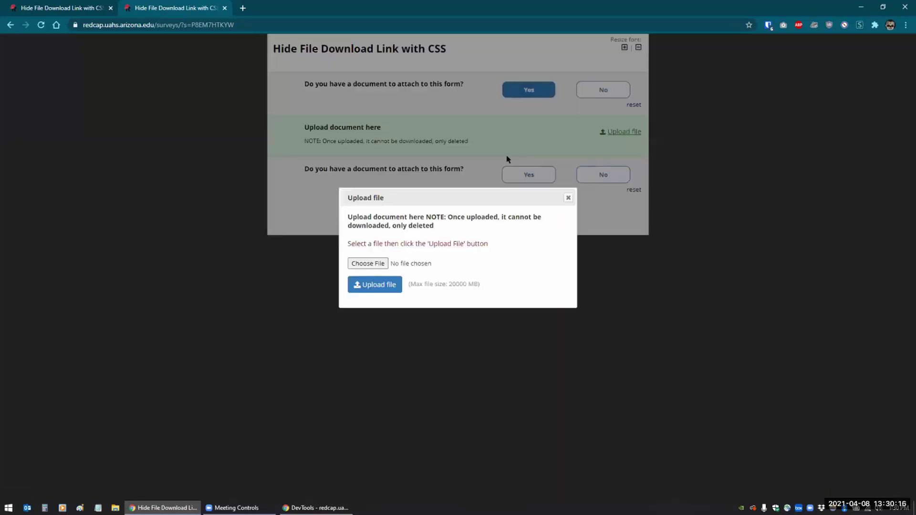
left_click(365, 265)
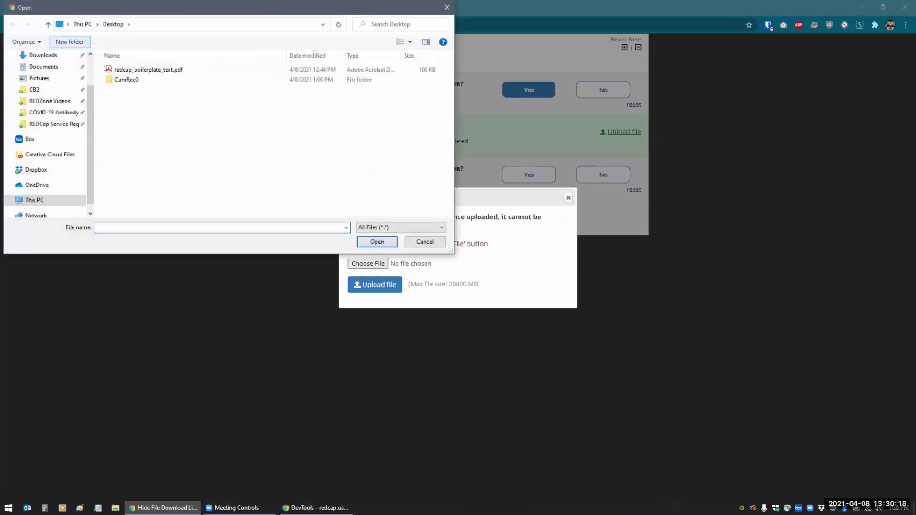
left_click(143, 69)
left_click(362, 240)
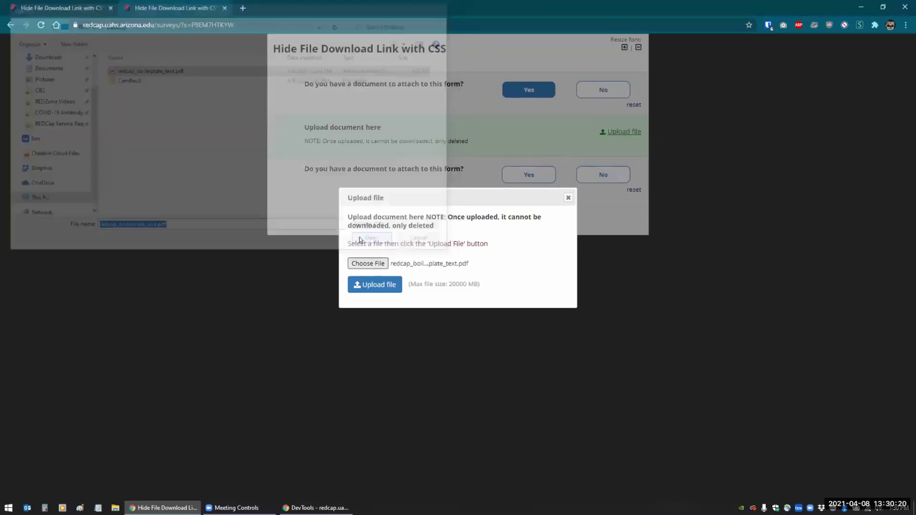
left_click(374, 284)
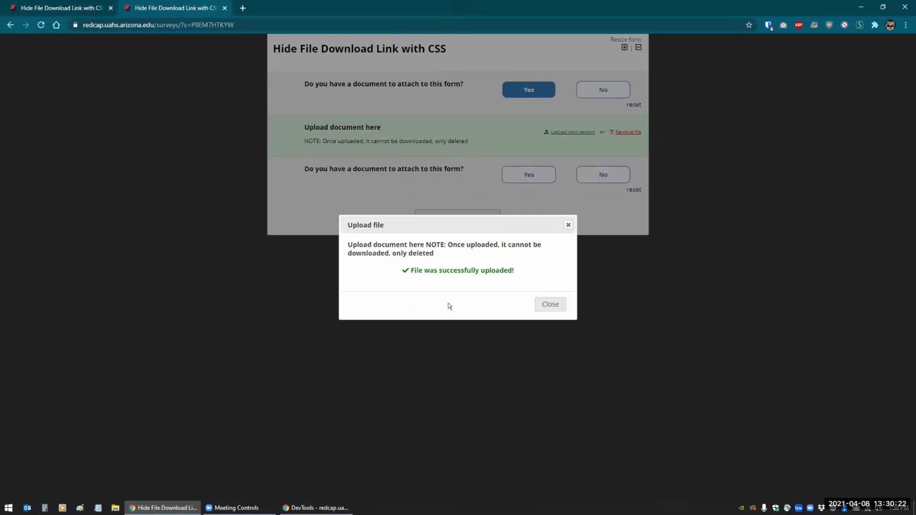
left_click(550, 304)
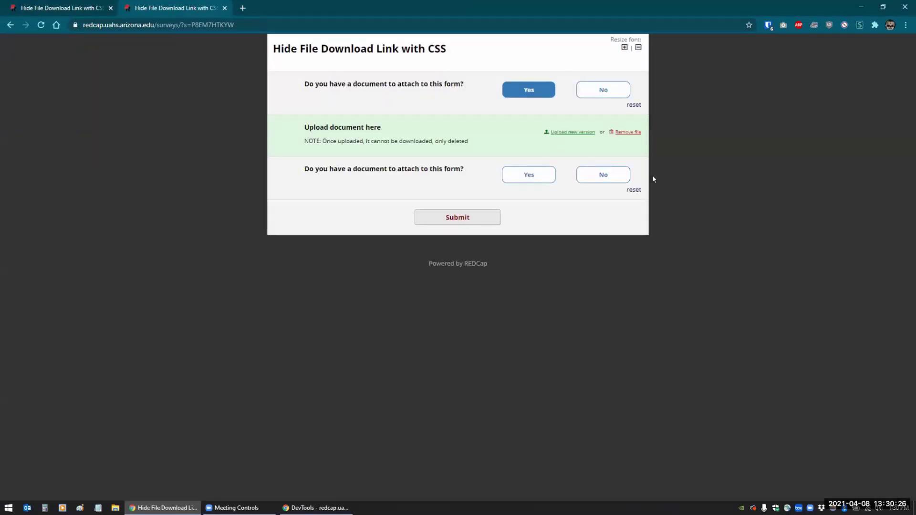
Answer Yes to the second document question, submit the survey and close its completion page.
left_click(516, 175)
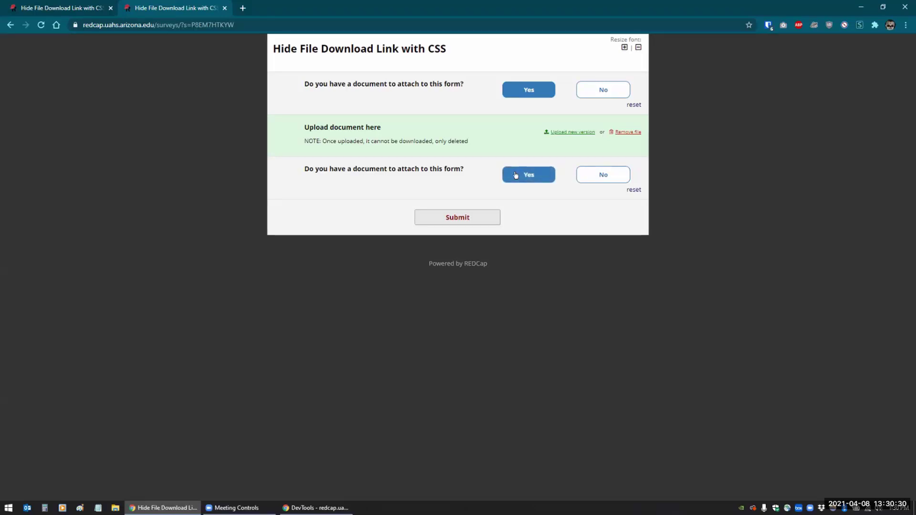
left_click(516, 175)
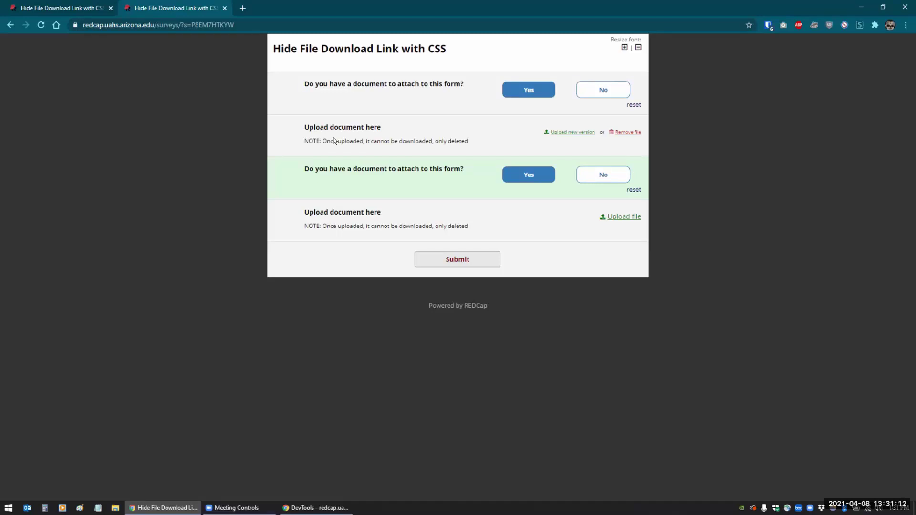
left_click(451, 261)
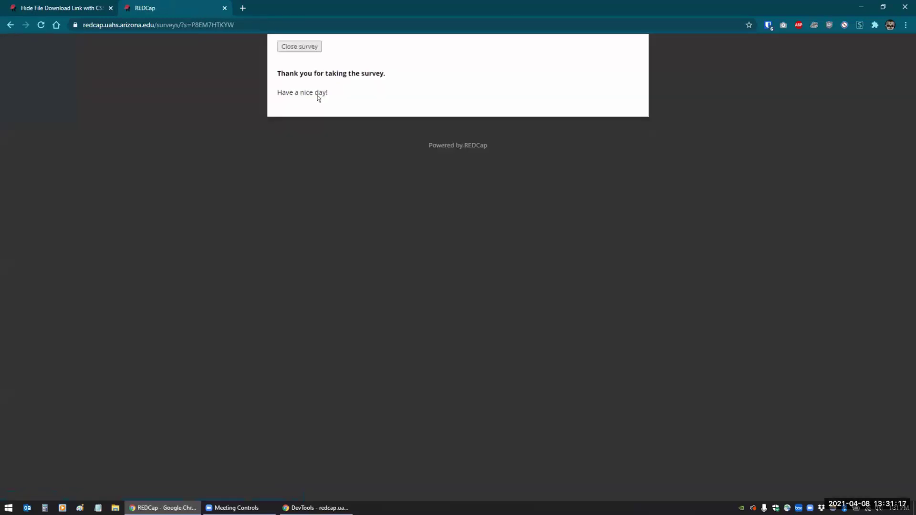
left_click(289, 46)
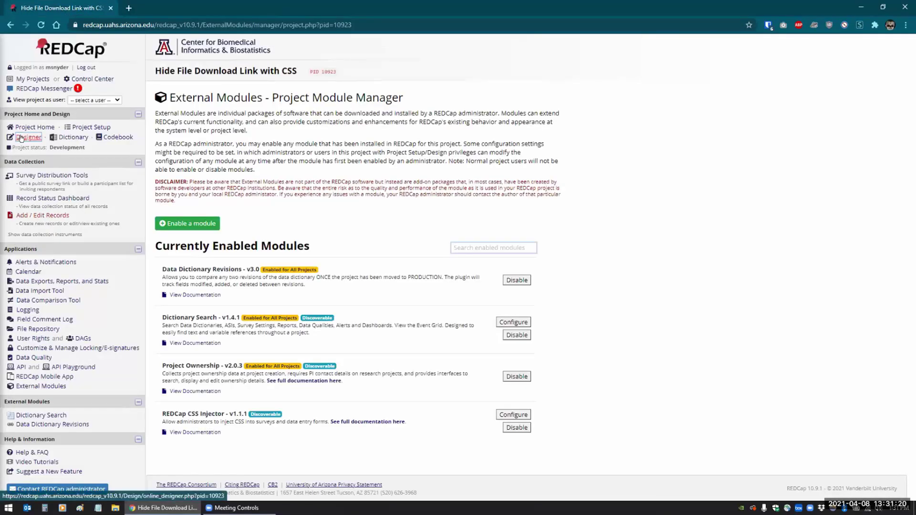
Open record 1's completed survey response from the Record Status Dashboard and put it in edit mode.
left_click(52, 198)
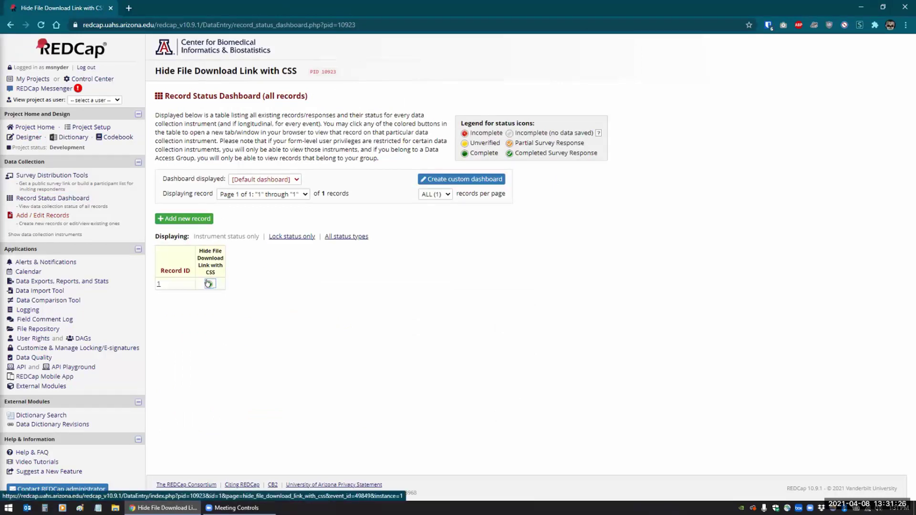
left_click(209, 283)
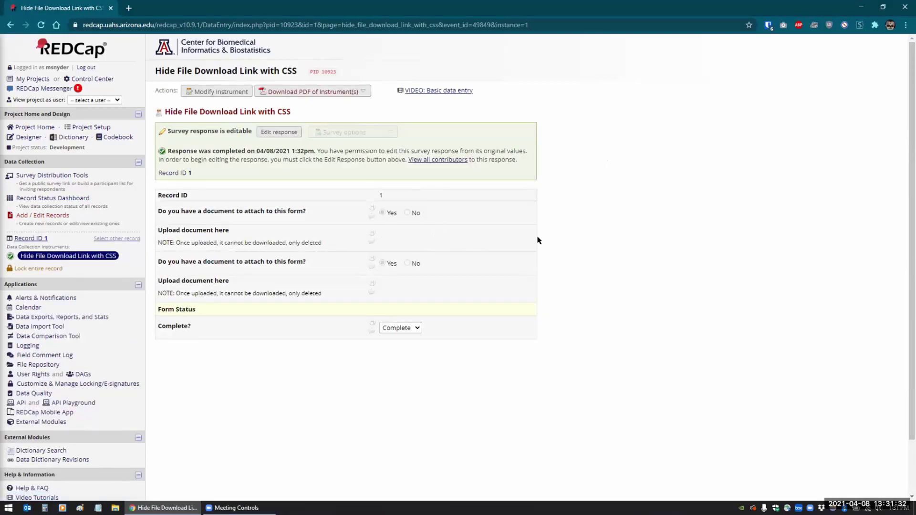
left_click(278, 132)
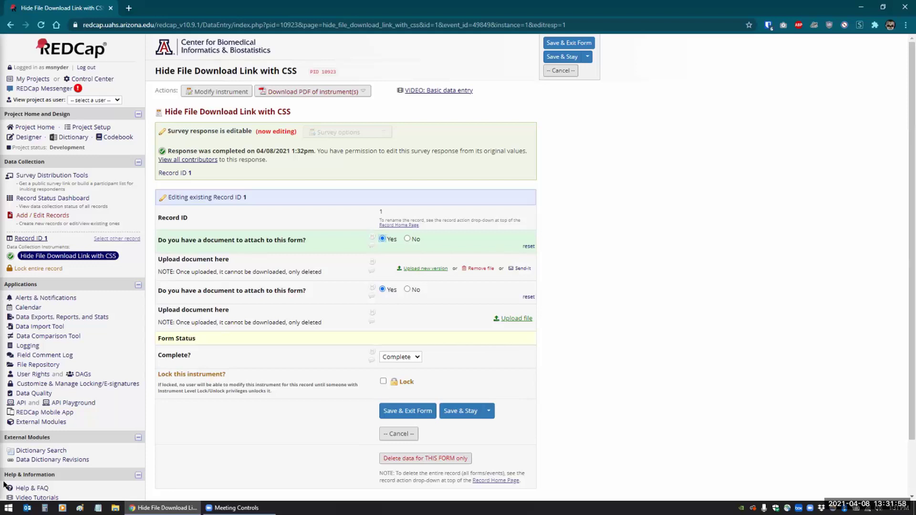
Set the REDCap CSS Injector to apply to Surveys, working in a separate External Modules tab, save it and reload record 1's form.
right_click(52, 415)
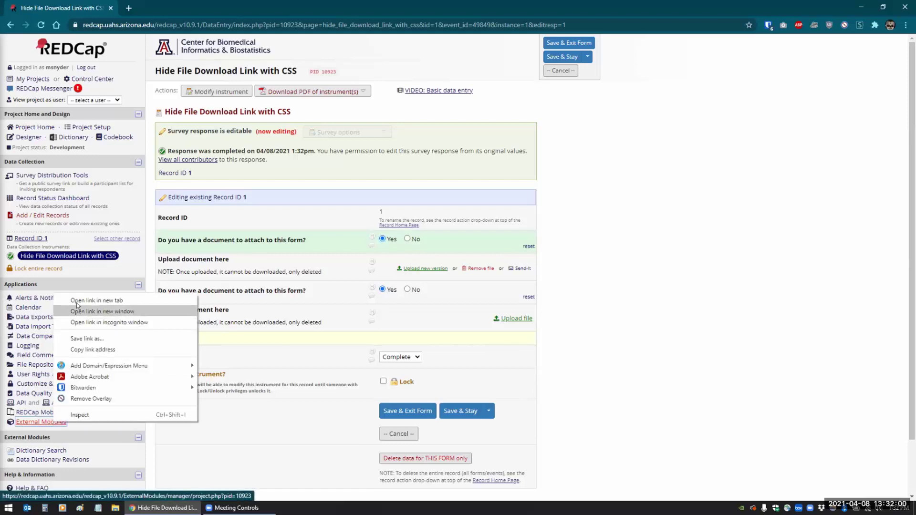
left_click(83, 300)
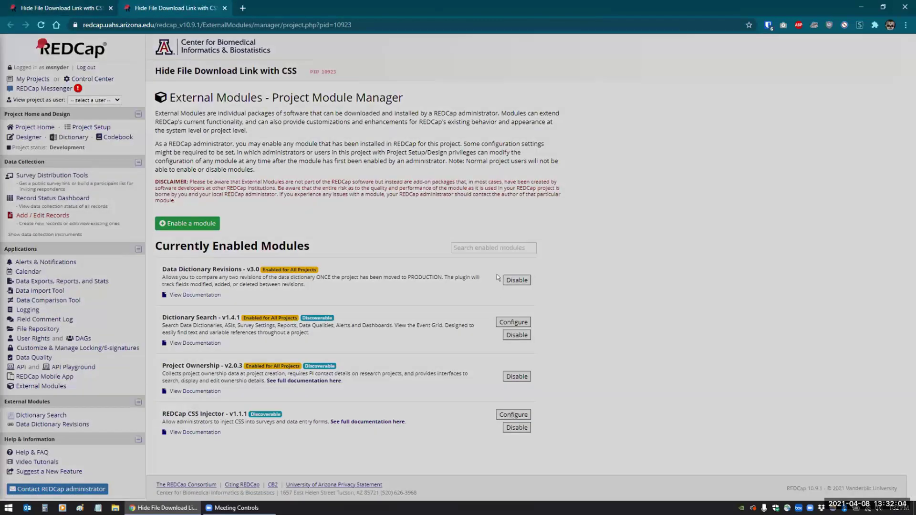
left_click(513, 415)
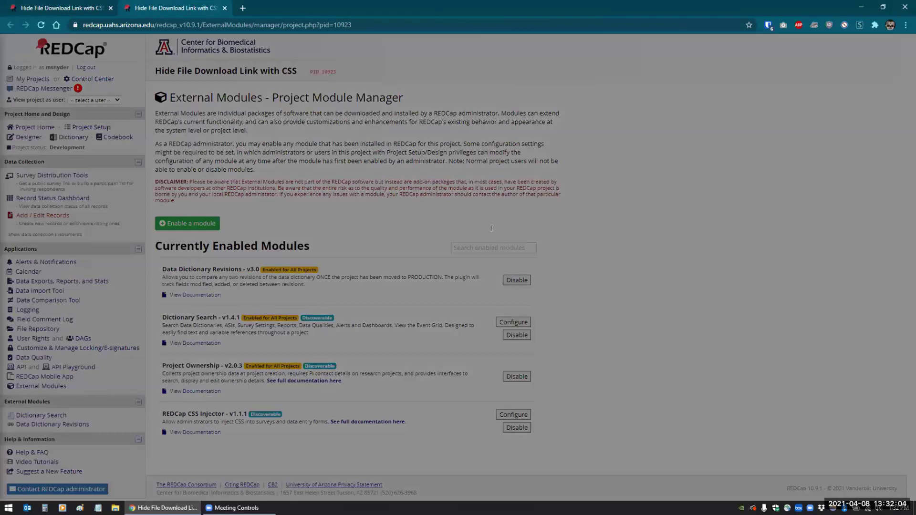
left_click(488, 180)
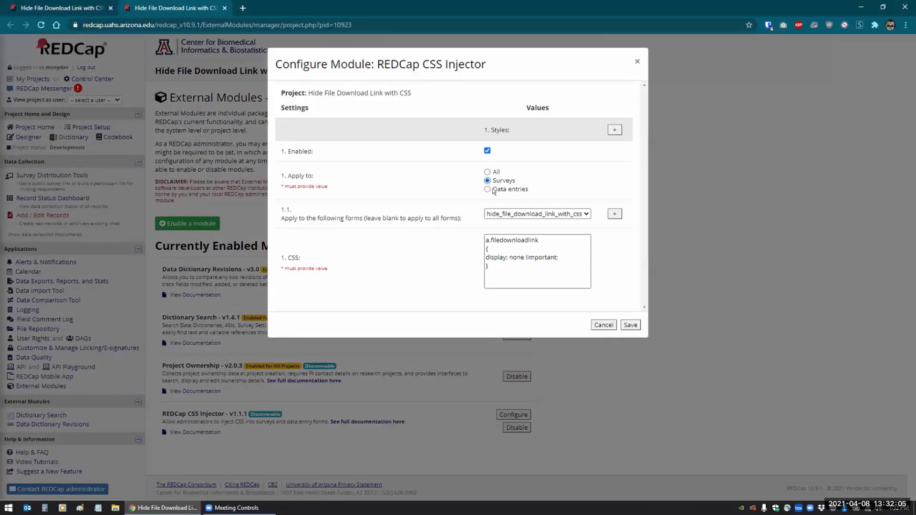
left_click(630, 324)
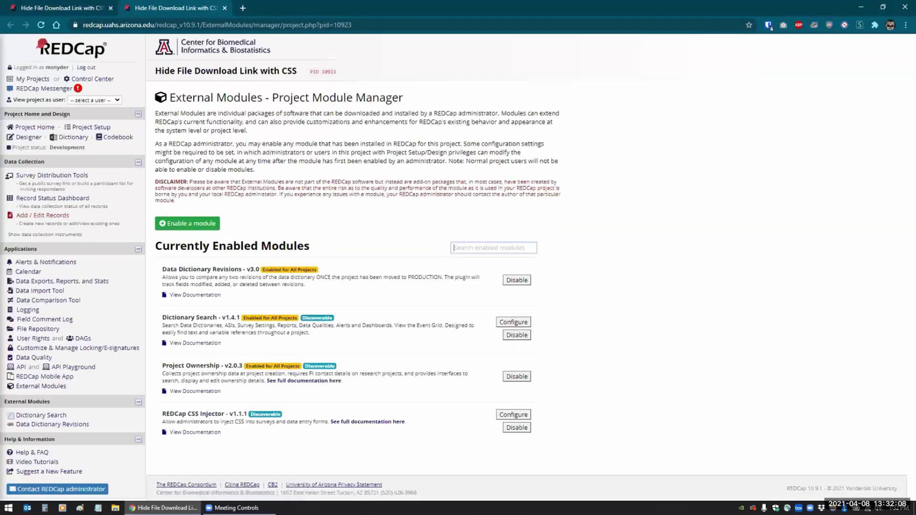
left_click(67, 8)
left_click(41, 24)
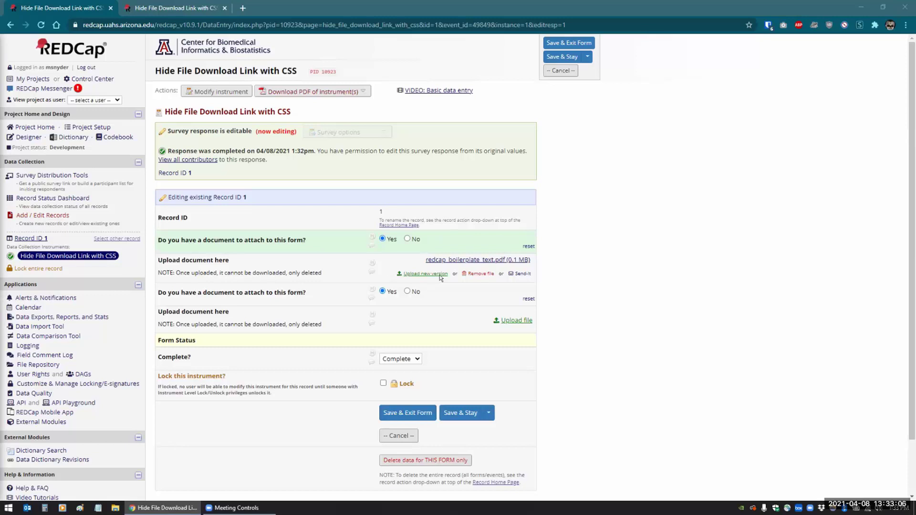
Try the uploaded PDF's link on the data entry form and view the data history of the upload_1 field.
left_click(441, 261)
left_click(372, 263)
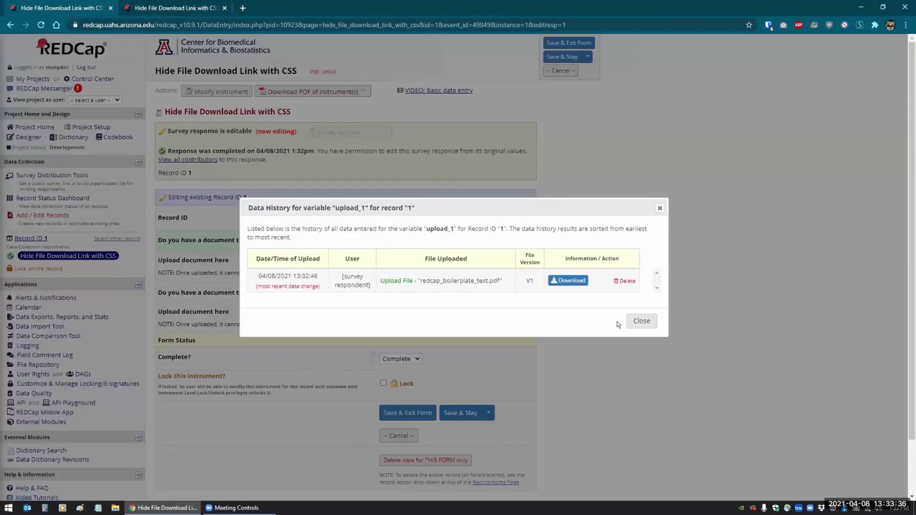
left_click(640, 321)
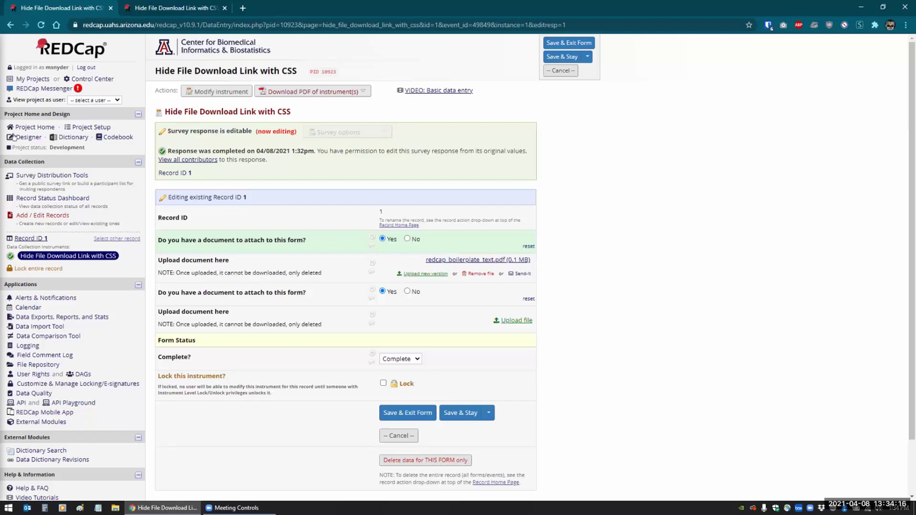
left_click(29, 137)
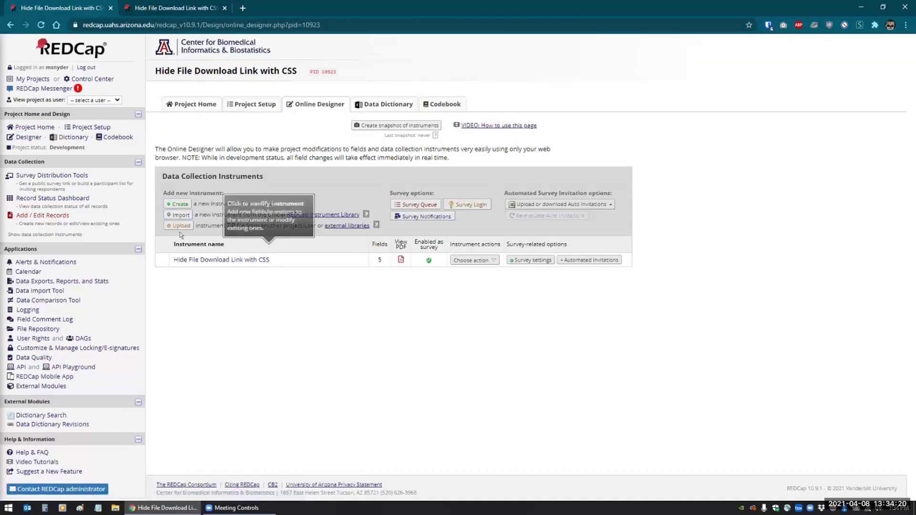
left_click(182, 259)
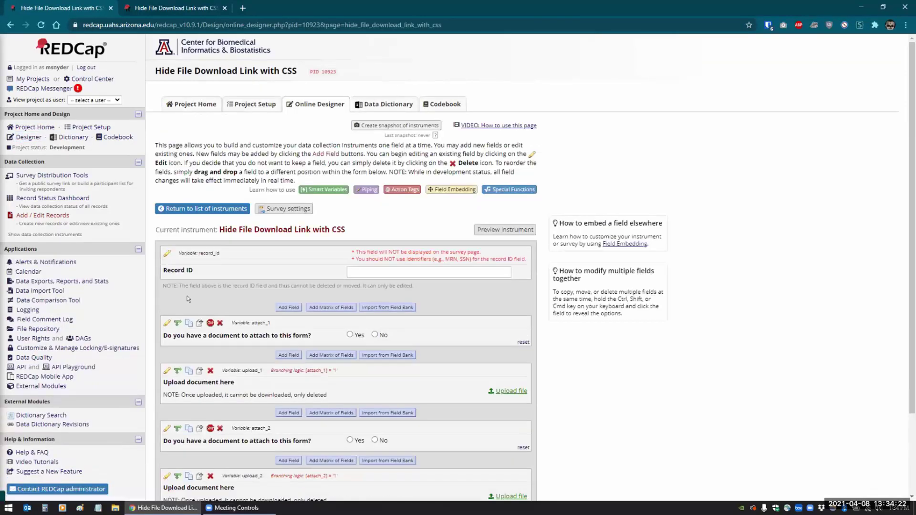
scroll(166, 317, "down", 2)
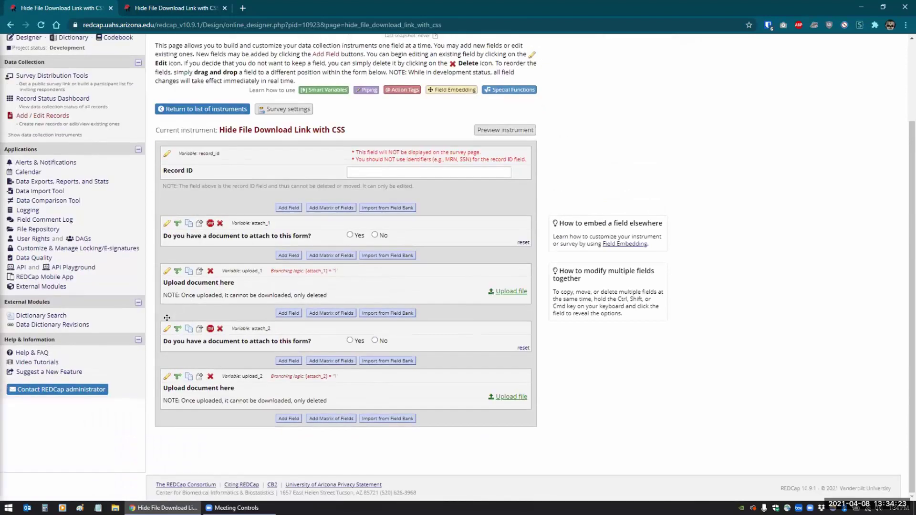
left_click(166, 271)
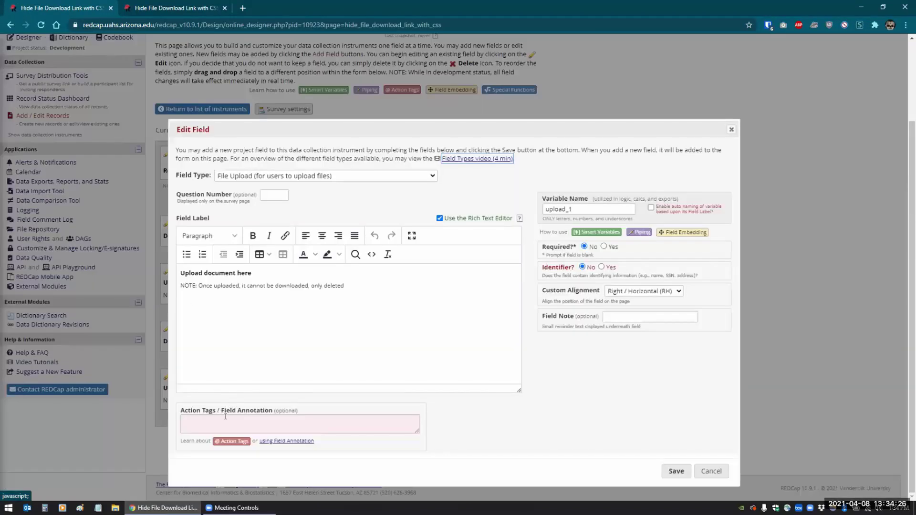
left_click(231, 441)
scroll(325, 371, "down", 10)
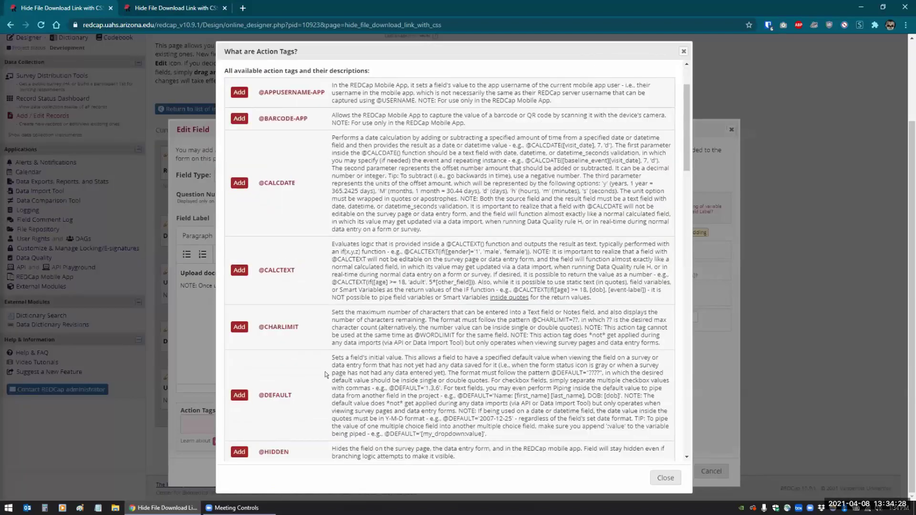
scroll(325, 371, "down", 15)
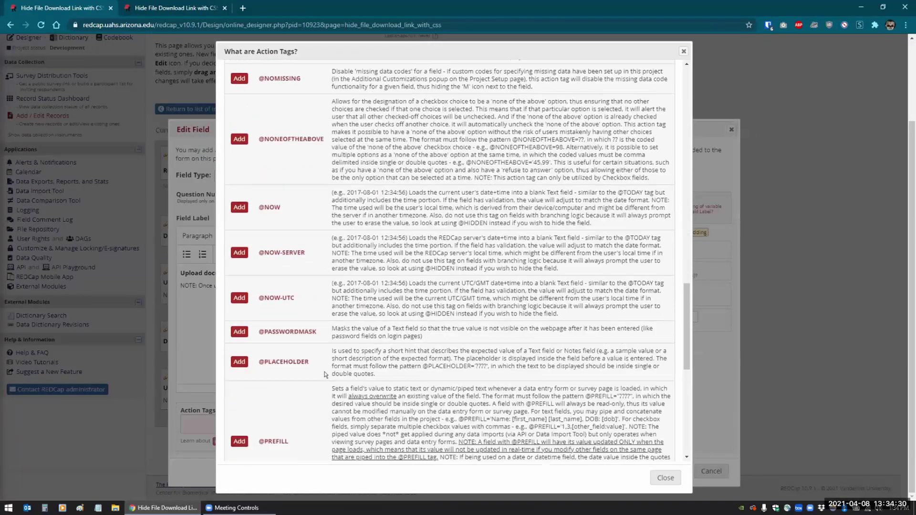
left_click(239, 315)
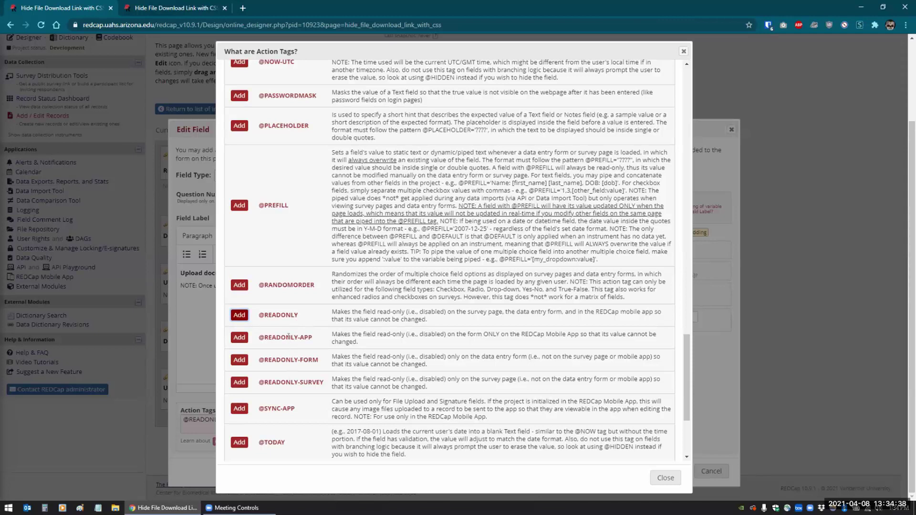
left_click(669, 477)
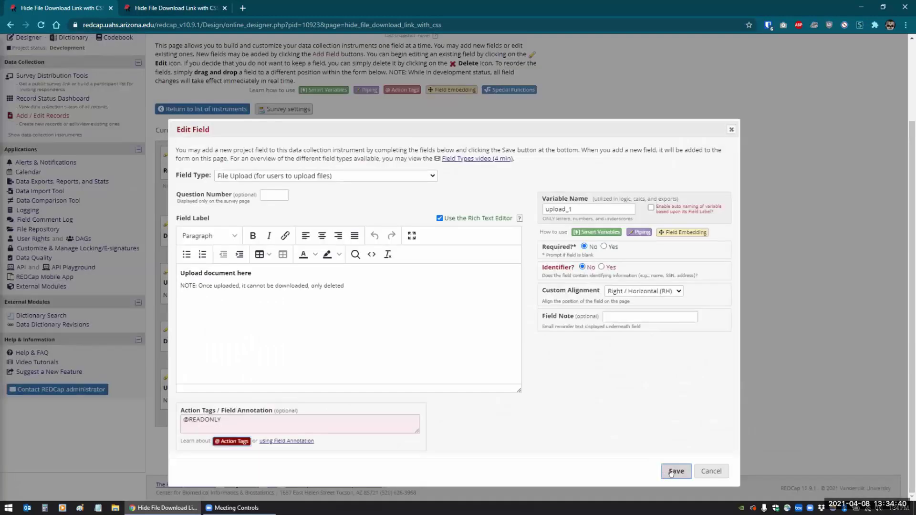
left_click(672, 472)
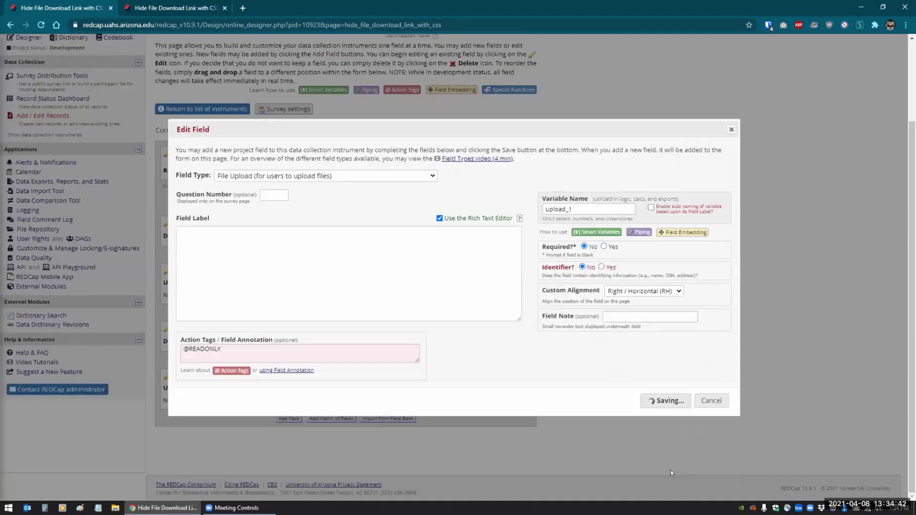
Reopen record 1's form from the Record Status Dashboard and test the file link in the read-only upload field.
left_click(27, 97)
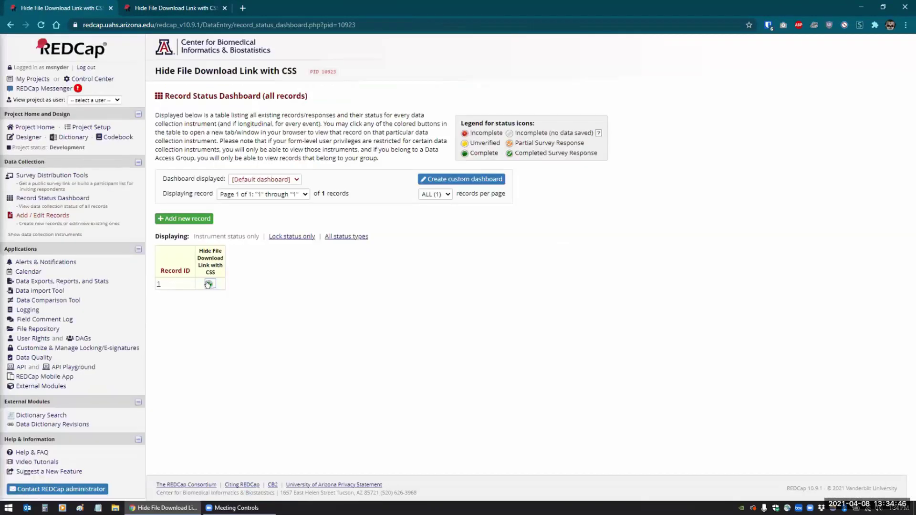
left_click(206, 284)
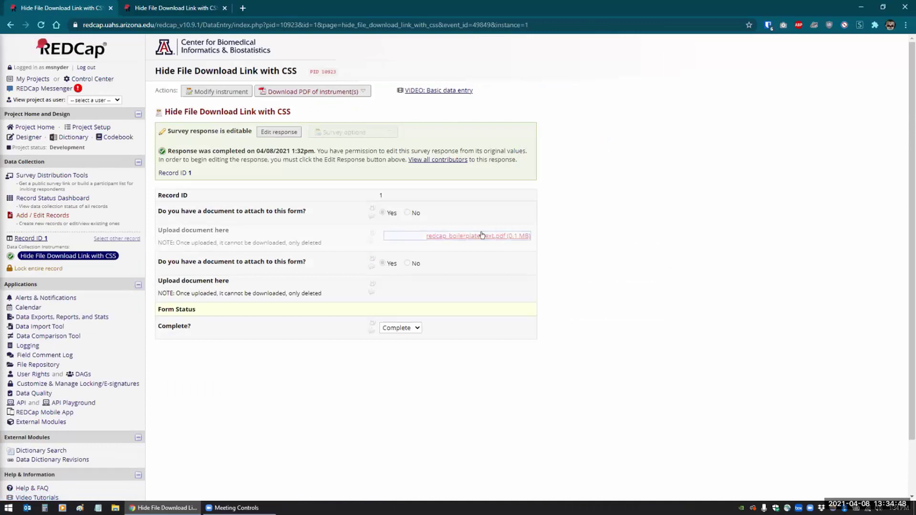
left_click(470, 235)
left_click(426, 242)
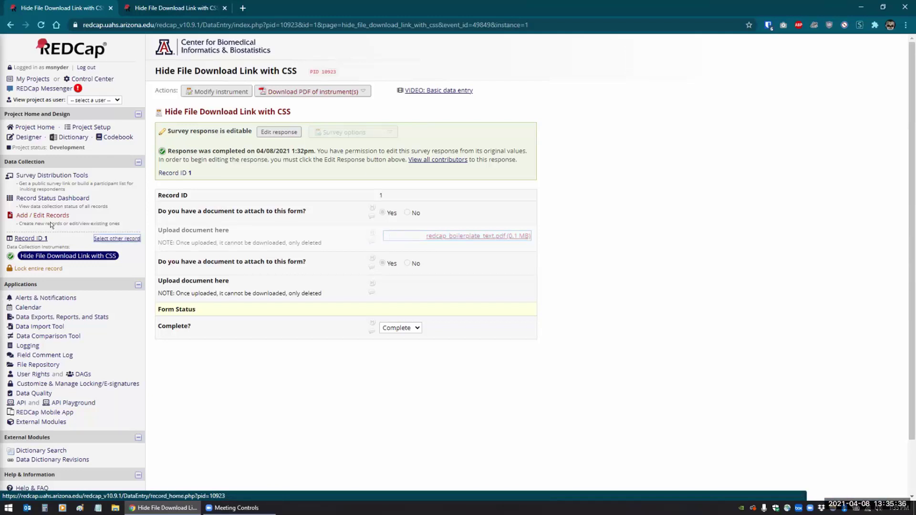
Reopen the upload_1 field for editing in the Online Designer and clear its action tag annotation.
left_click(24, 198)
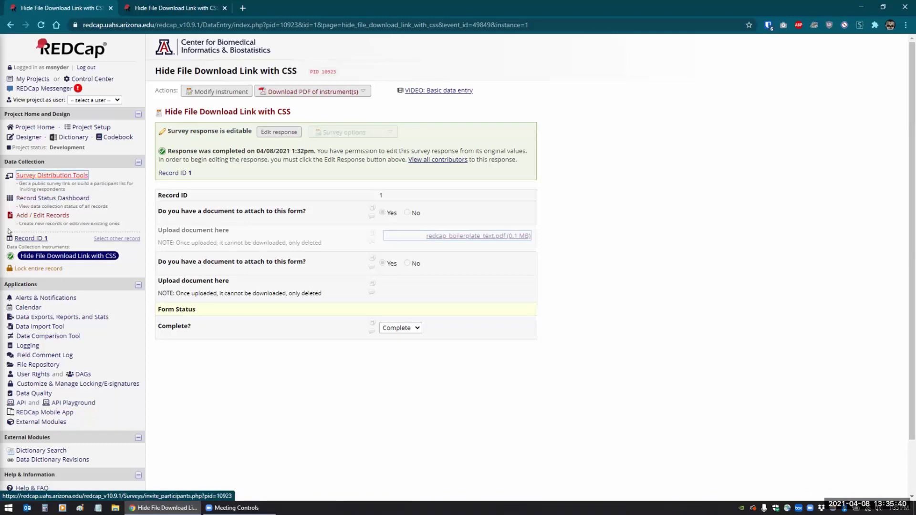
left_click(21, 137)
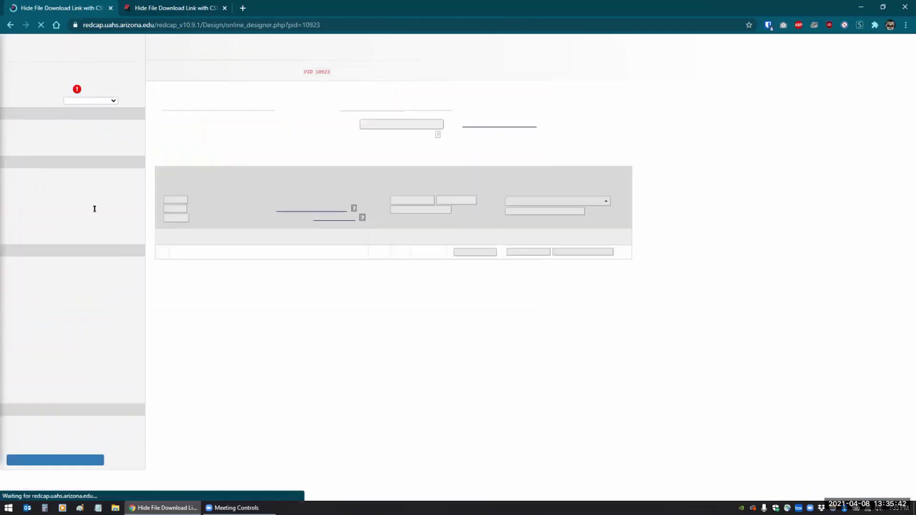
left_click(205, 260)
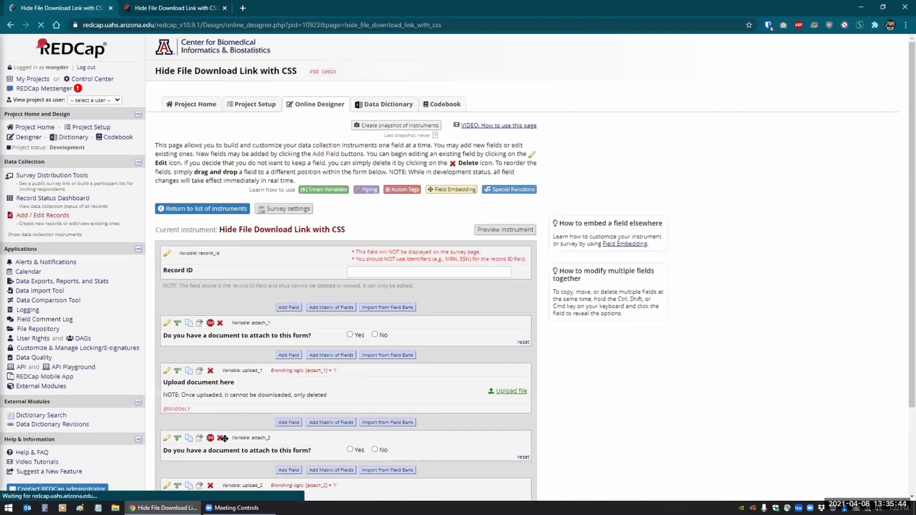
scroll(165, 262, "down", 2)
left_click(167, 262)
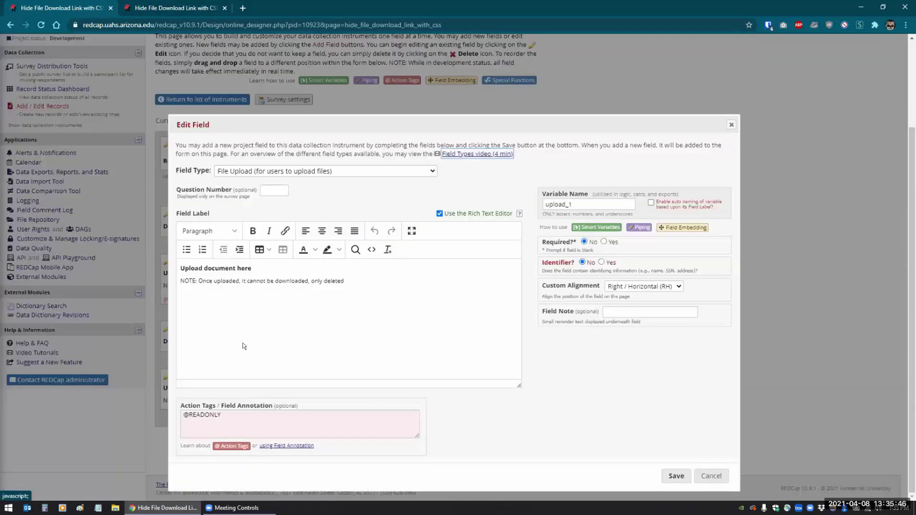
key("ctrl+a")
key("BackSpace")
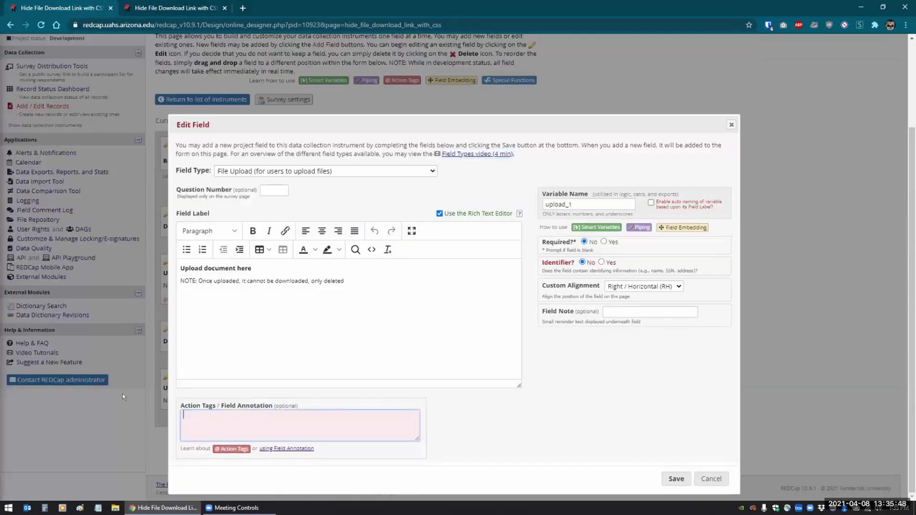
left_click(230, 449)
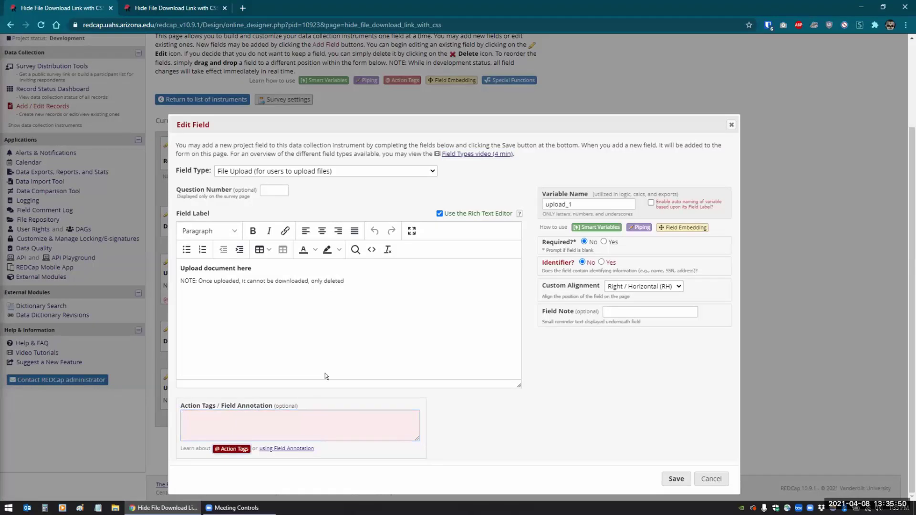
scroll(326, 376, "down", 5)
scroll(286, 238, "down", 3)
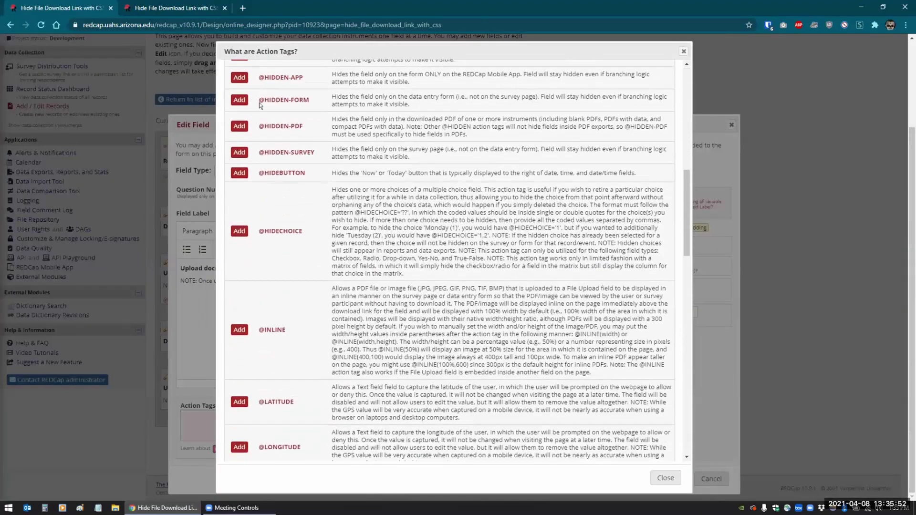
scroll(260, 106, "down", 5)
scroll(260, 106, "down", 15)
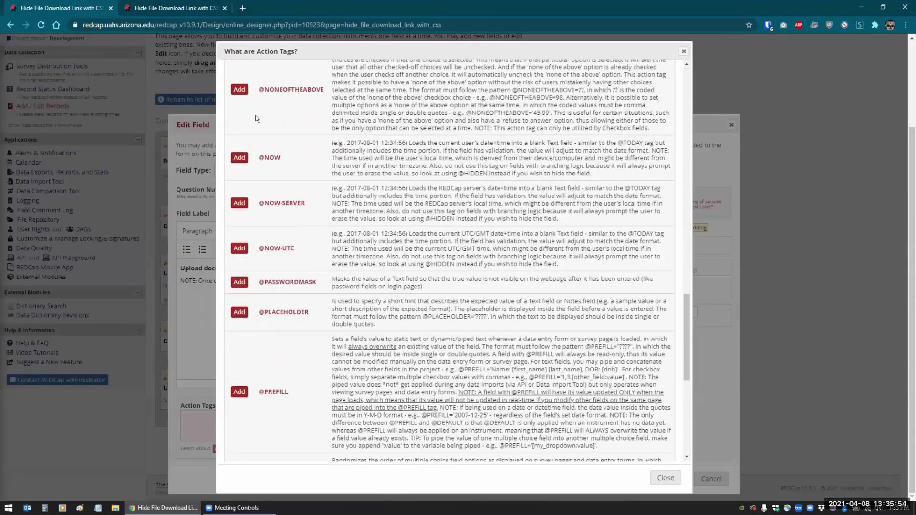
left_click(239, 231)
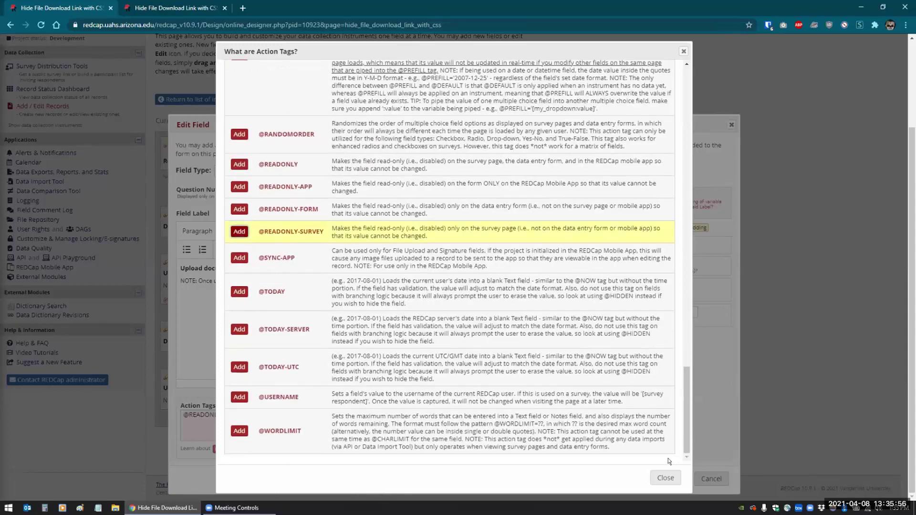
left_click(666, 478)
left_click(676, 479)
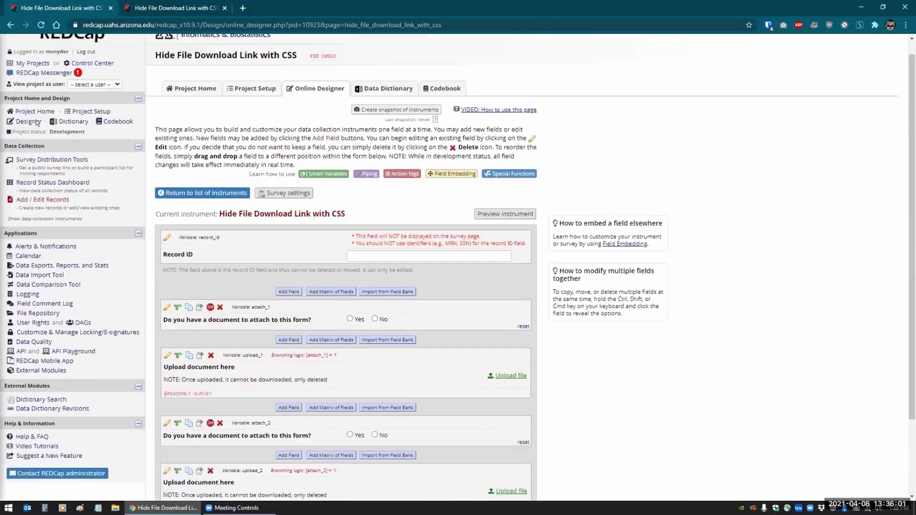
Open record 1's form from the Record Status Dashboard, start editing the response, and check the file options in the first upload field.
scroll(29, 105, "up", 3)
left_click(52, 198)
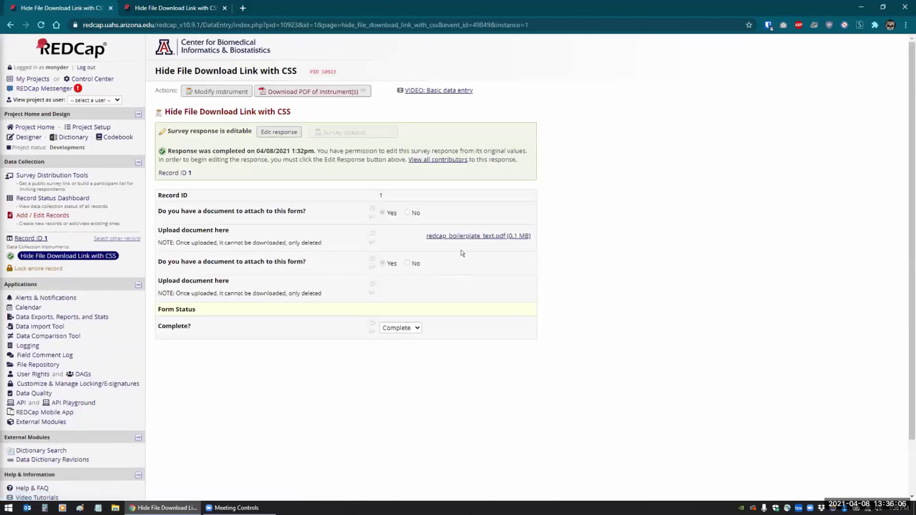
left_click(279, 132)
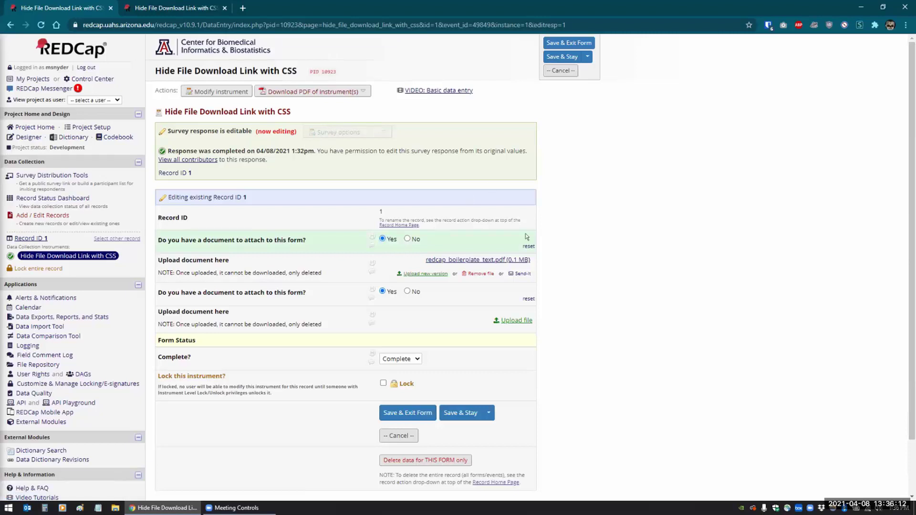
left_click_drag(388, 272, 550, 278)
left_click(609, 277)
Open the existing user's rights, try the Read Only data viewing option for the survey instrument, and cancel the changes.
left_click(30, 375)
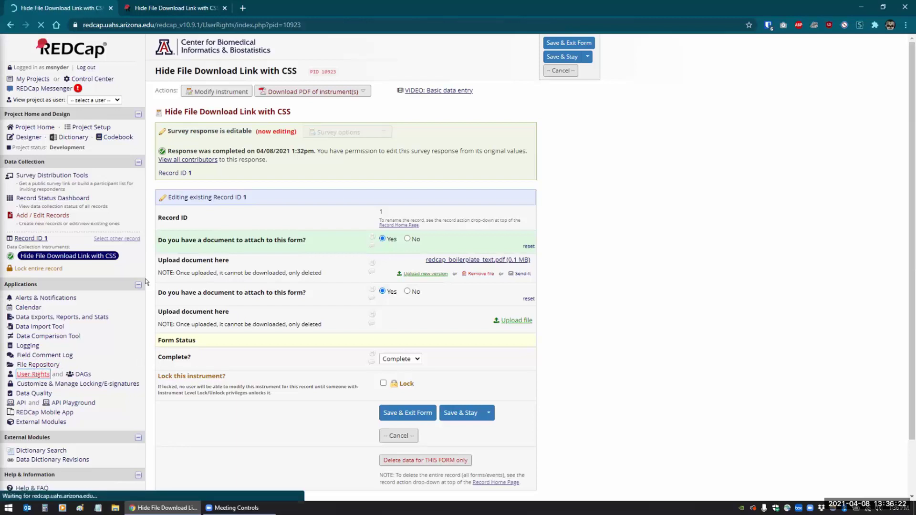
left_click(248, 346)
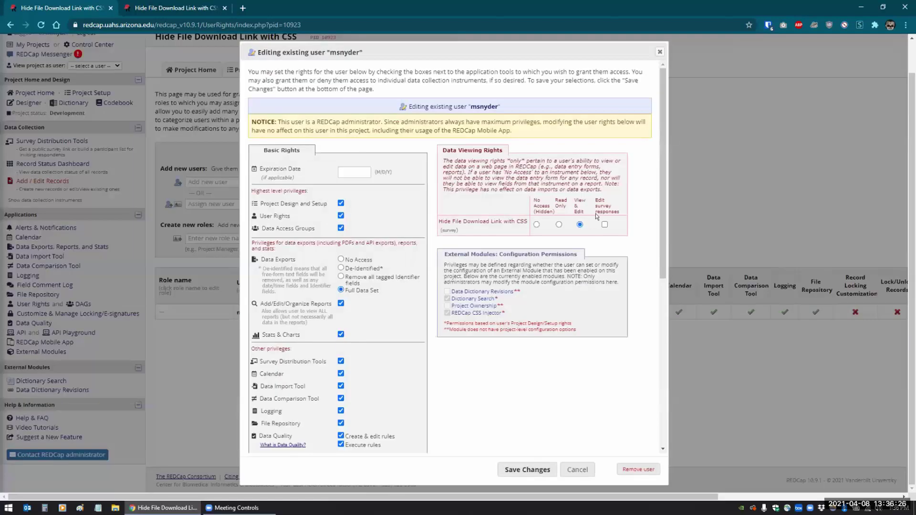
left_click(559, 224)
left_click(570, 469)
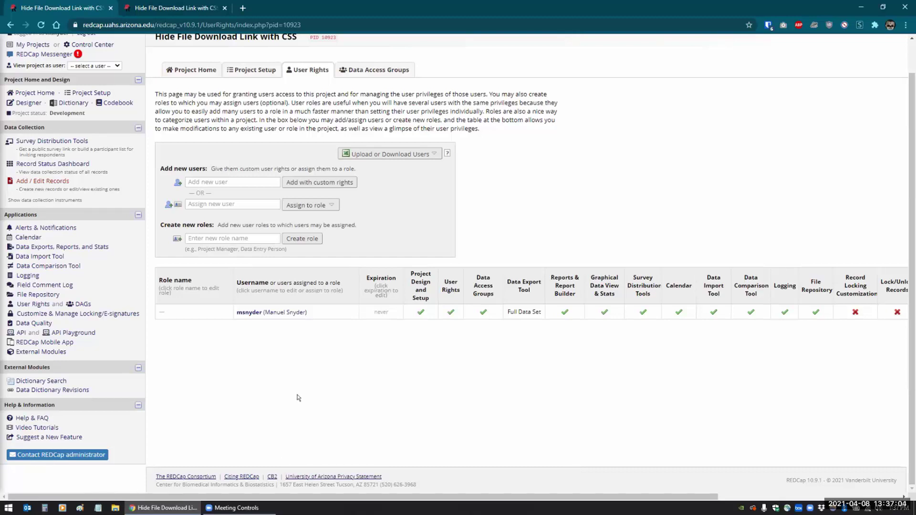
Reopen the existing user's rights, review the privileges, and disable Project Design and Setup, User Rights and Data Access Groups.
left_click(271, 313)
left_click(352, 312)
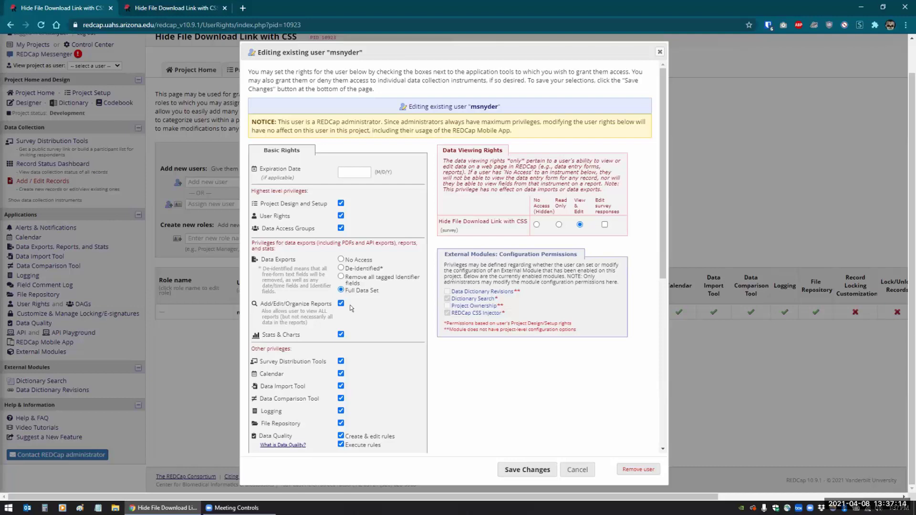
scroll(340, 308, "down", 6)
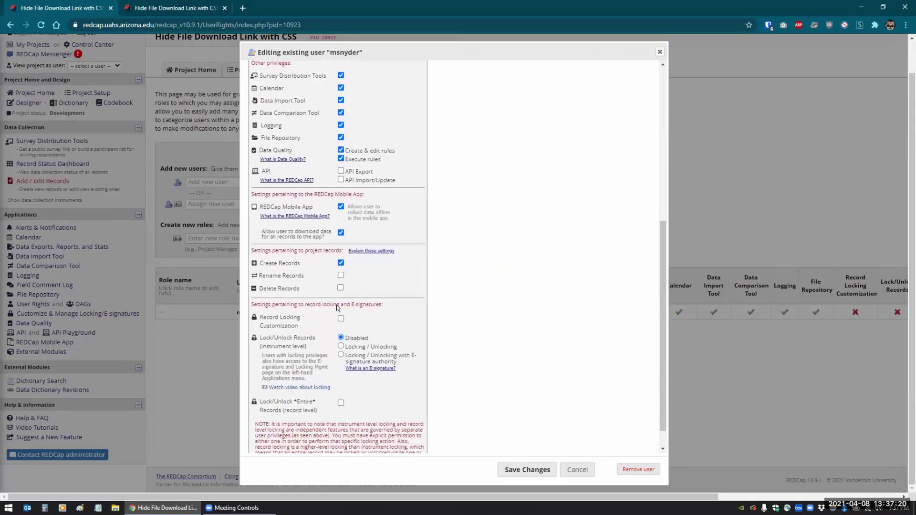
scroll(337, 308, "up", 5)
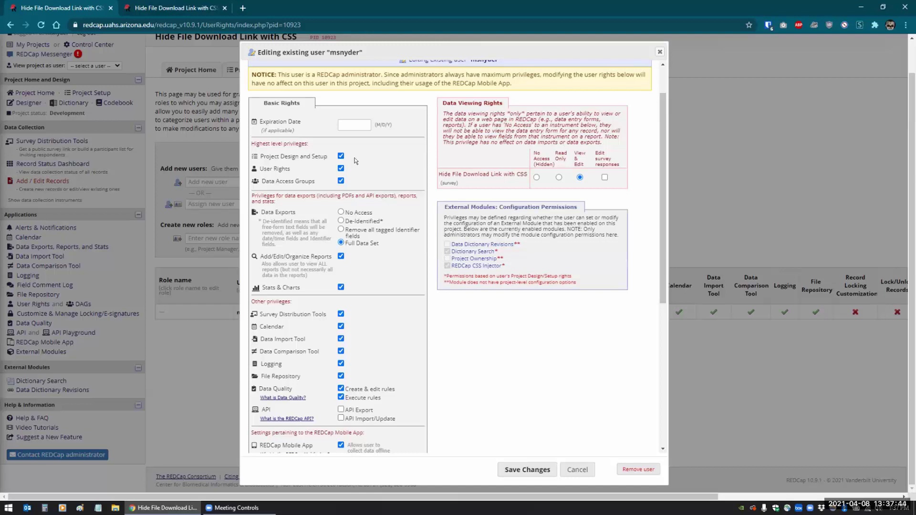
left_click(339, 156)
left_click(341, 180)
scroll(363, 183, "down", 5)
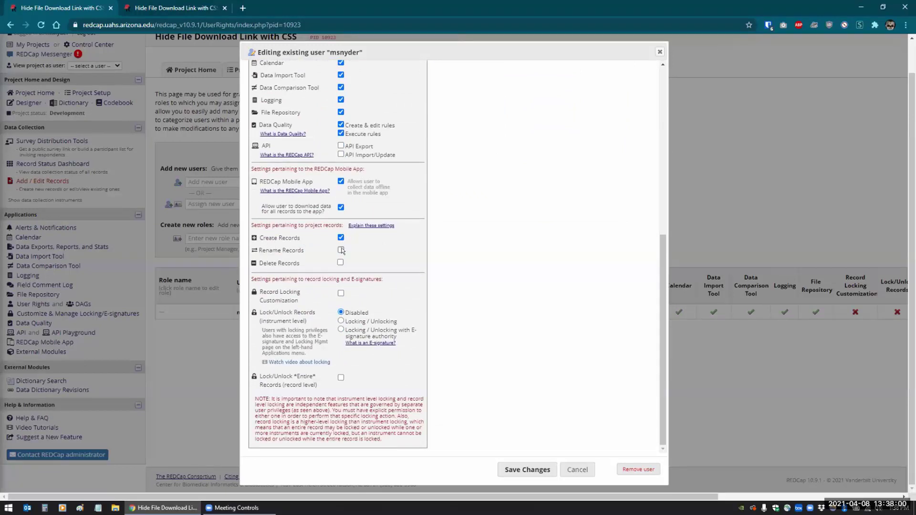
scroll(312, 263, "up", 1)
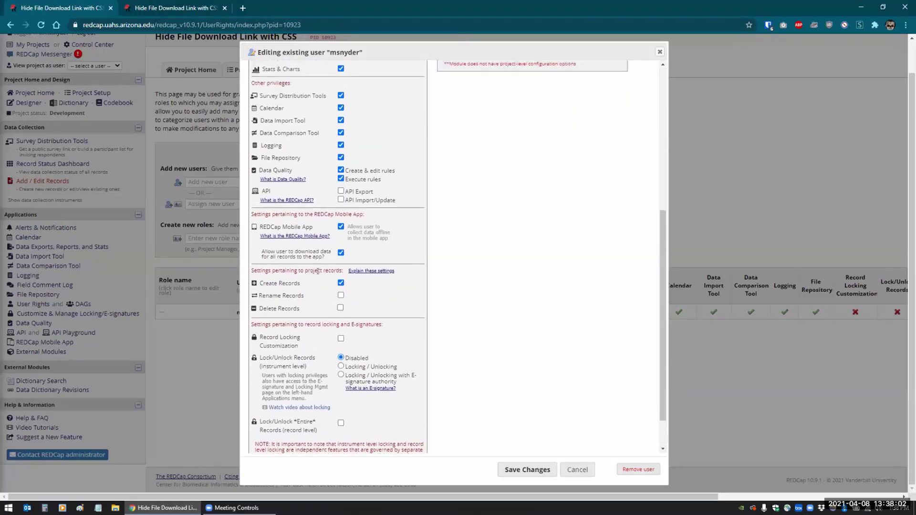
scroll(472, 229, "up", 6)
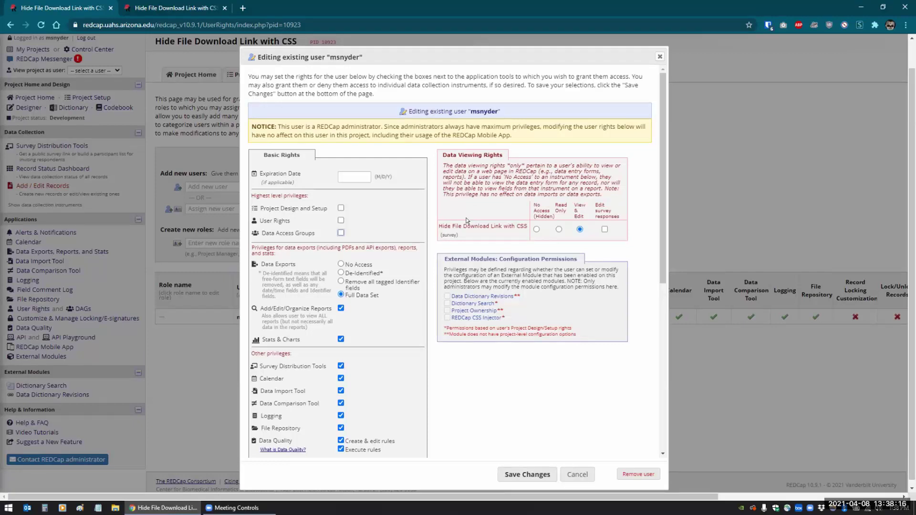
Re-enable Project Design and Setup, User Rights and Data Access Groups, set the instrument's data viewing rights to Read Only, and save.
left_click(341, 208)
left_click(341, 221)
left_click(559, 229)
left_click(341, 233)
left_click(513, 475)
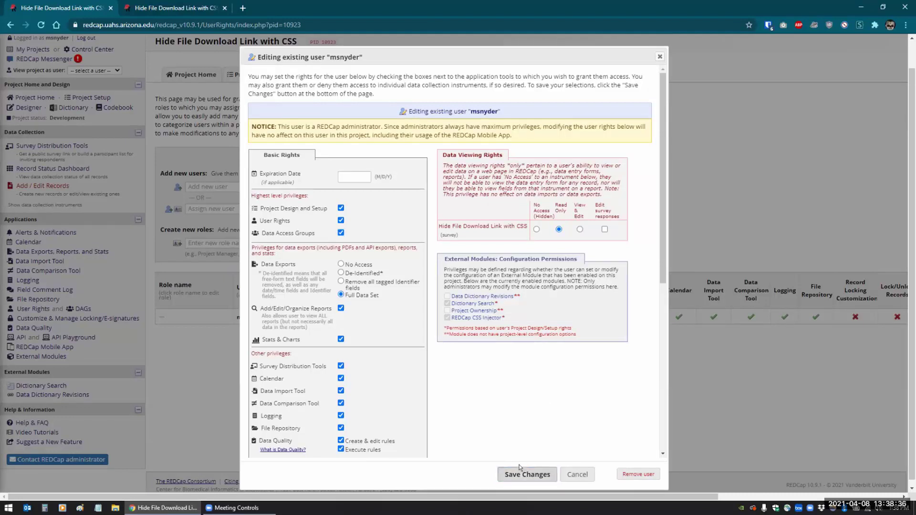
left_click(27, 109)
left_click(194, 262)
scroll(176, 264, "down", 2)
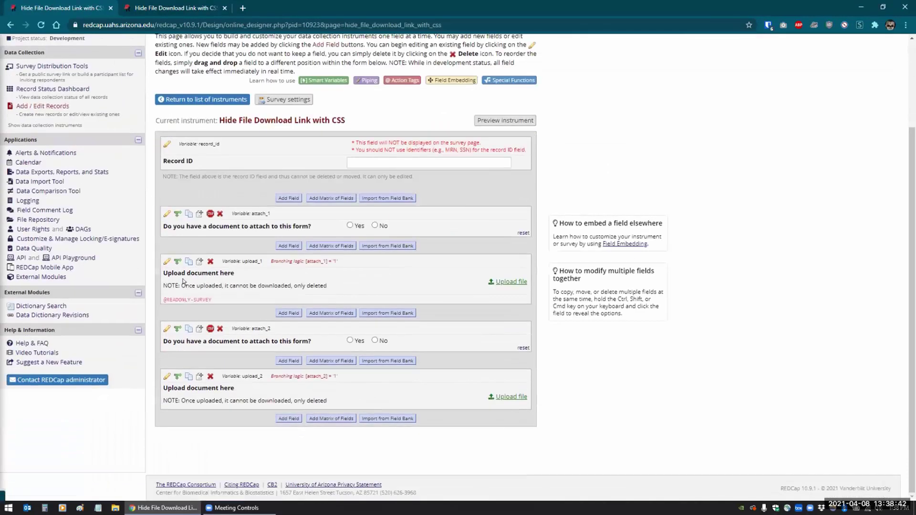
left_click(164, 261)
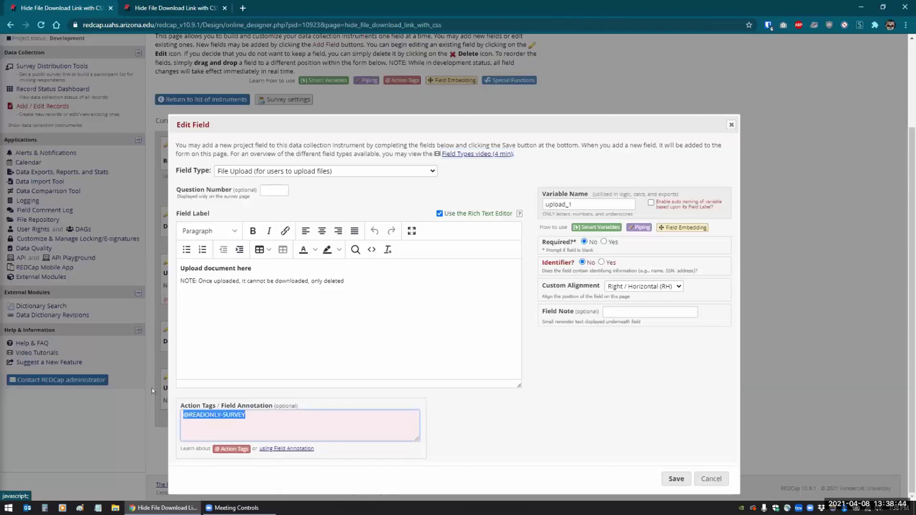
key("Delete")
left_click(676, 479)
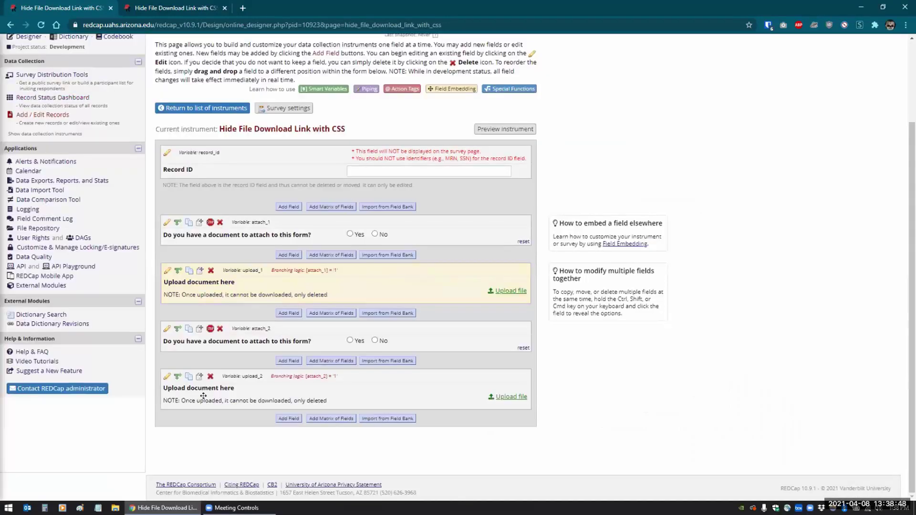
Open record 1's completed survey form from the Record Status Dashboard to view its upload fields.
scroll(95, 224, "up", 3)
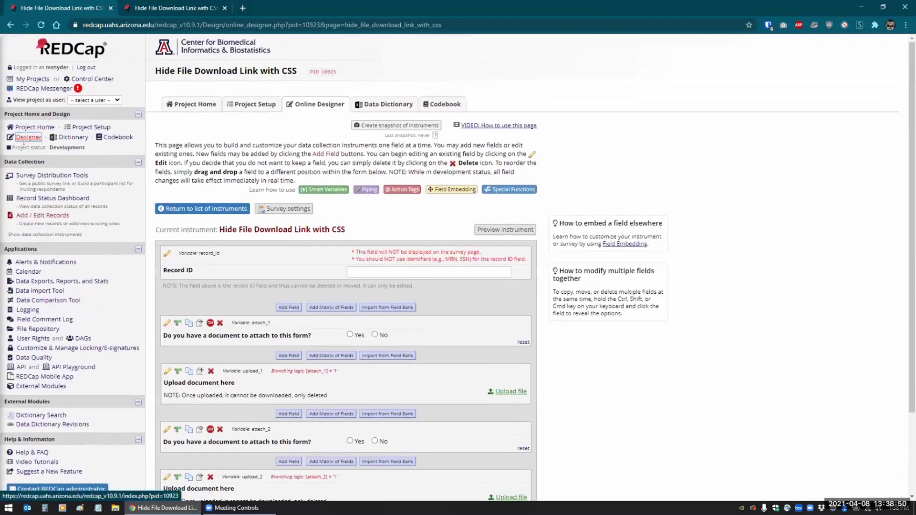
left_click(38, 198)
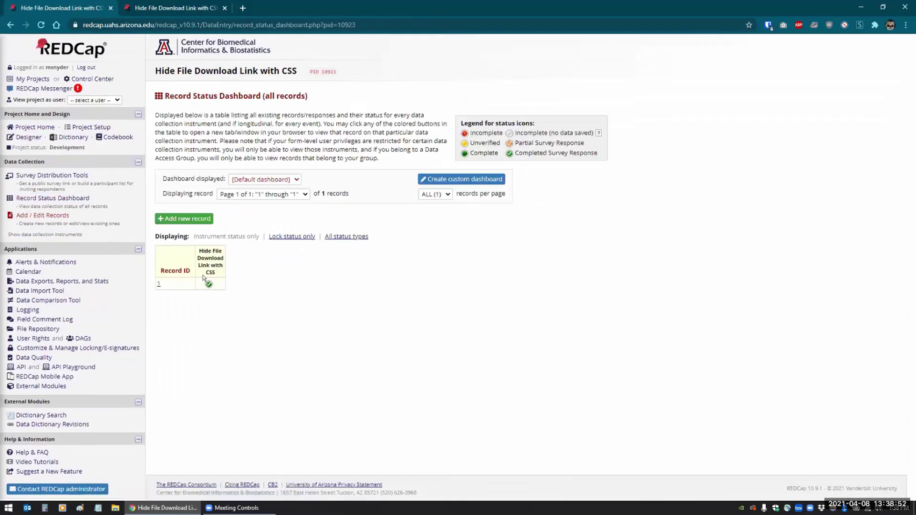
left_click(208, 284)
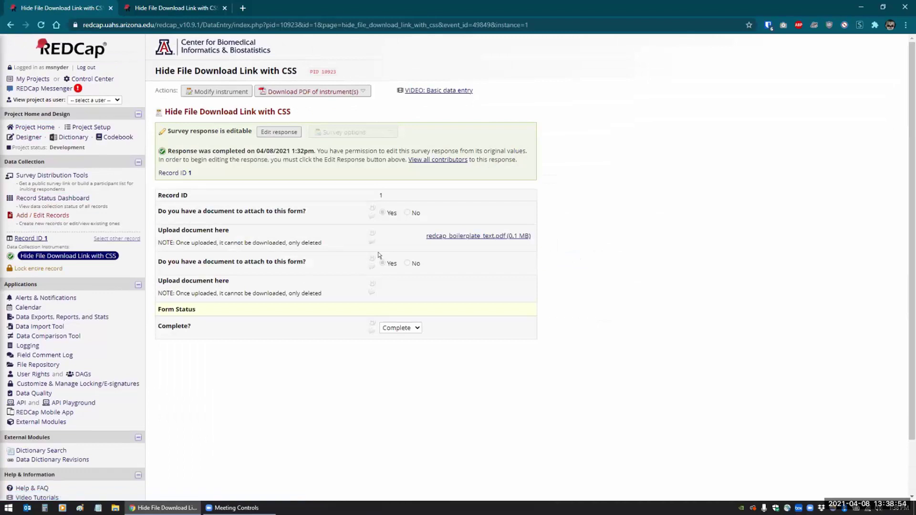